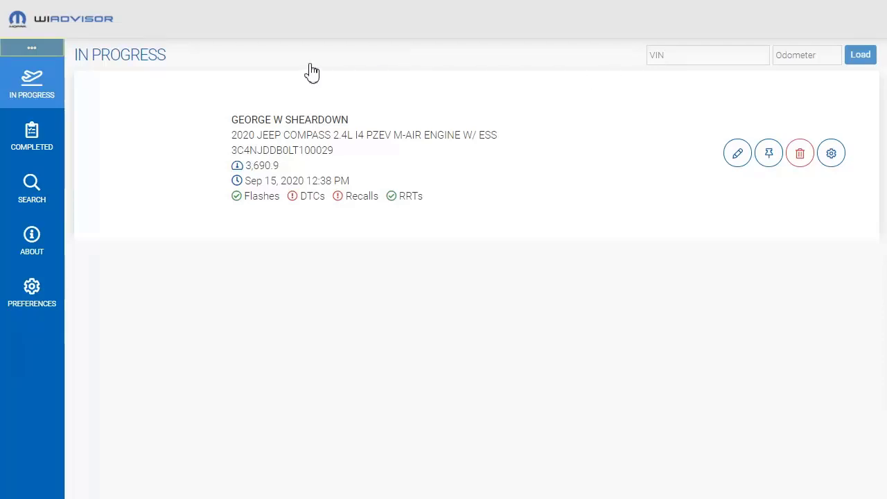
Collapse and re-expand the navigation menu, and look through the Completed, Search and About pages
{"action": "left_click", "coordinate": [23, 48]}
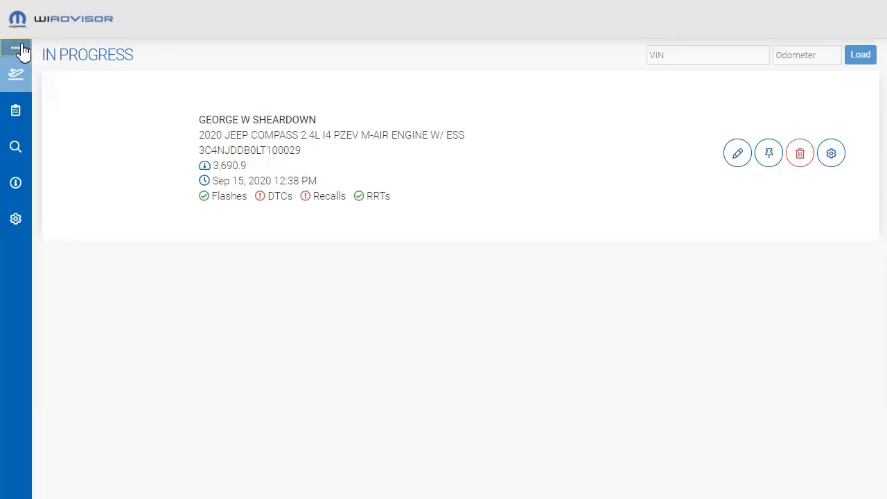
{"action": "left_click", "coordinate": [23, 49]}
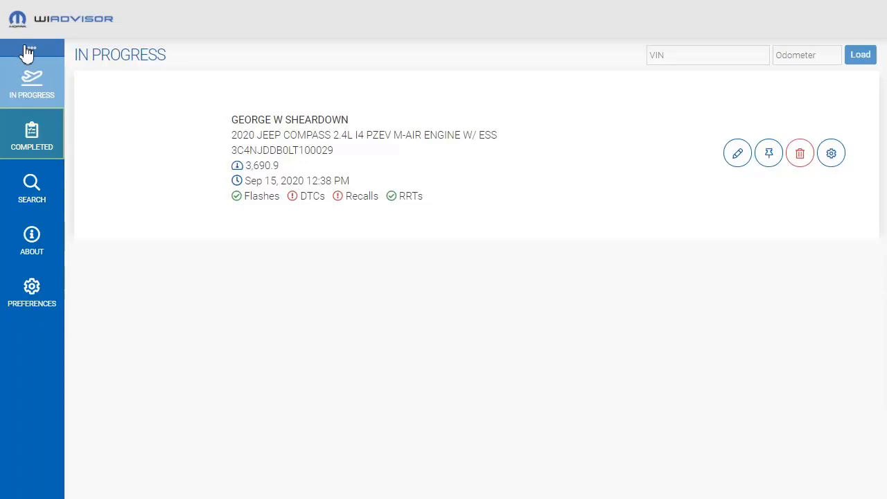
{"action": "left_click", "coordinate": [34, 144]}
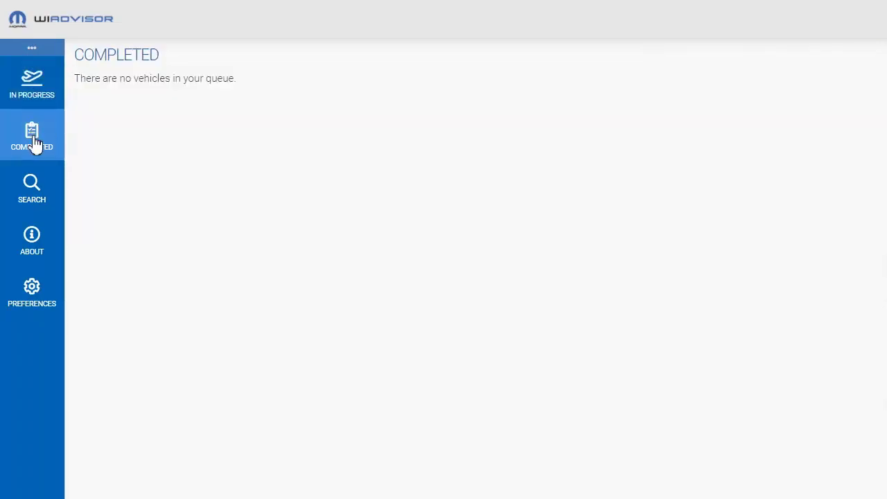
{"action": "left_click", "coordinate": [33, 190]}
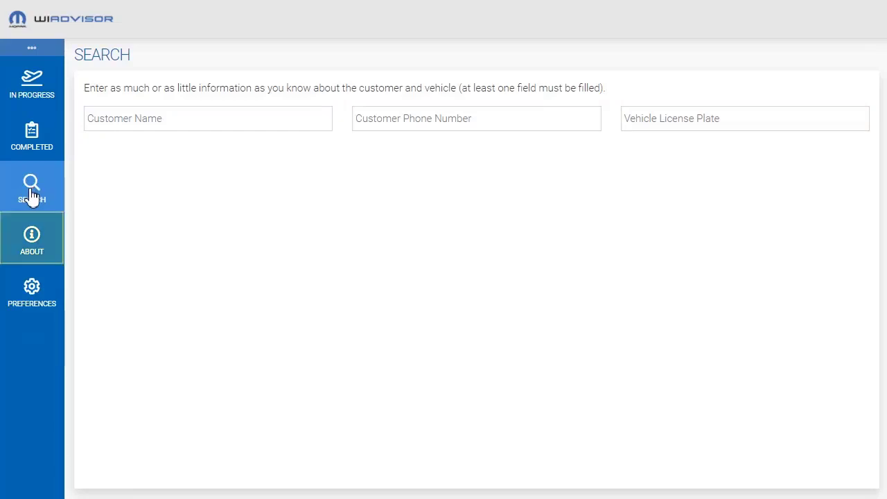
{"action": "left_click", "coordinate": [29, 242]}
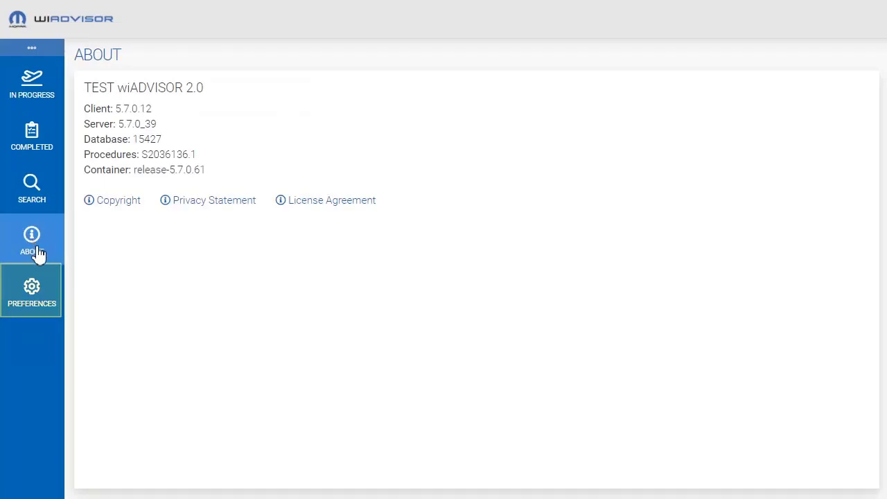
In the preferences, try the Dark appearance and return it to Light
{"action": "left_click", "coordinate": [43, 297]}
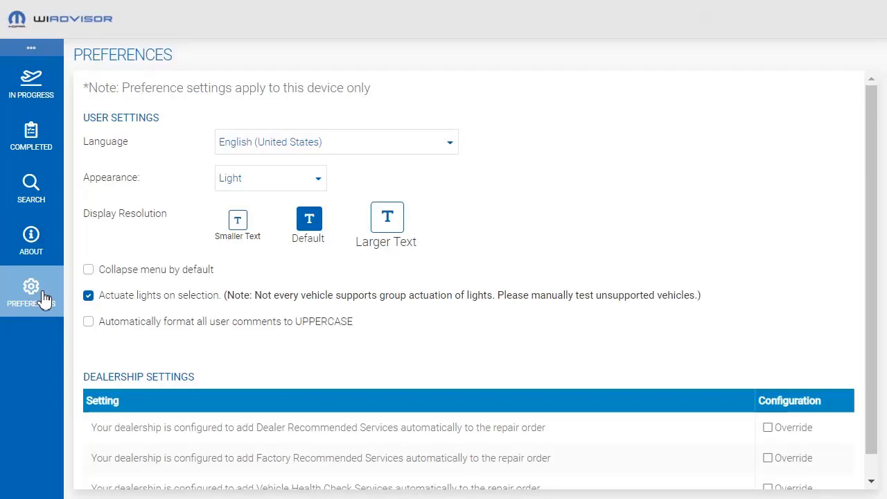
{"action": "left_click", "coordinate": [316, 181]}
{"action": "left_click", "coordinate": [263, 235]}
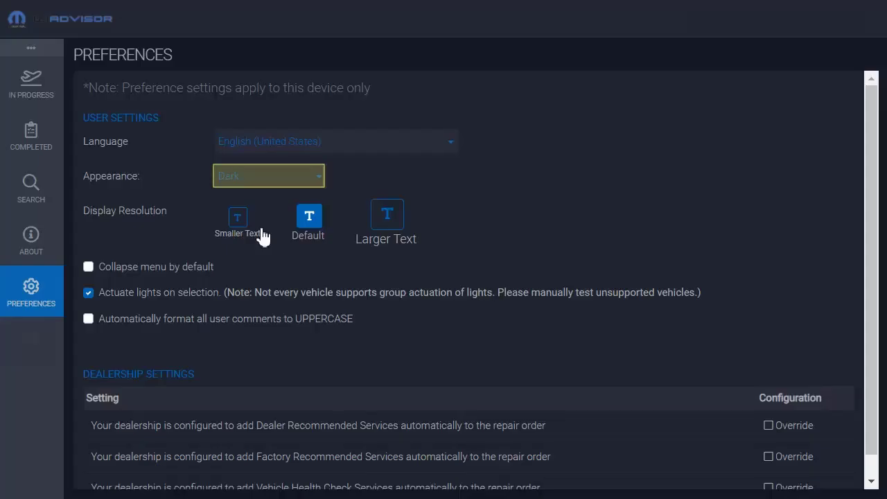
{"action": "left_click", "coordinate": [322, 181]}
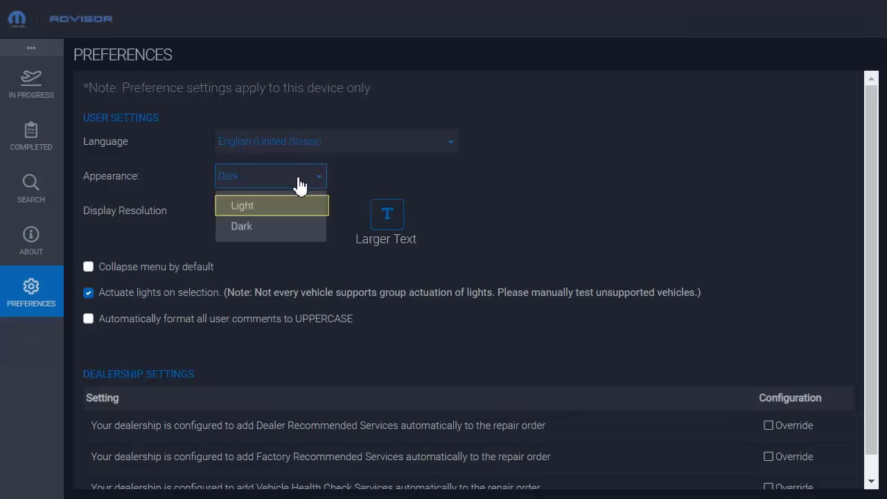
{"action": "left_click", "coordinate": [272, 204]}
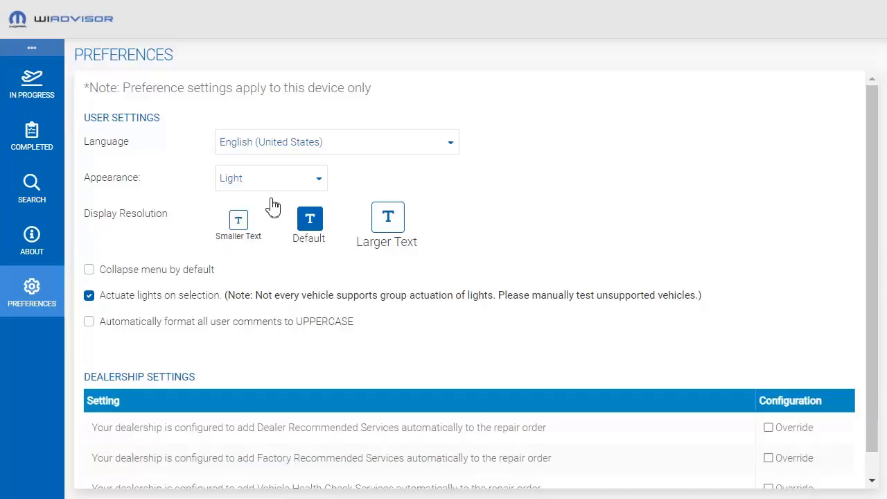
Try the Smaller Text and Larger Text display resolutions, and restore the Default one
{"action": "left_click", "coordinate": [236, 225]}
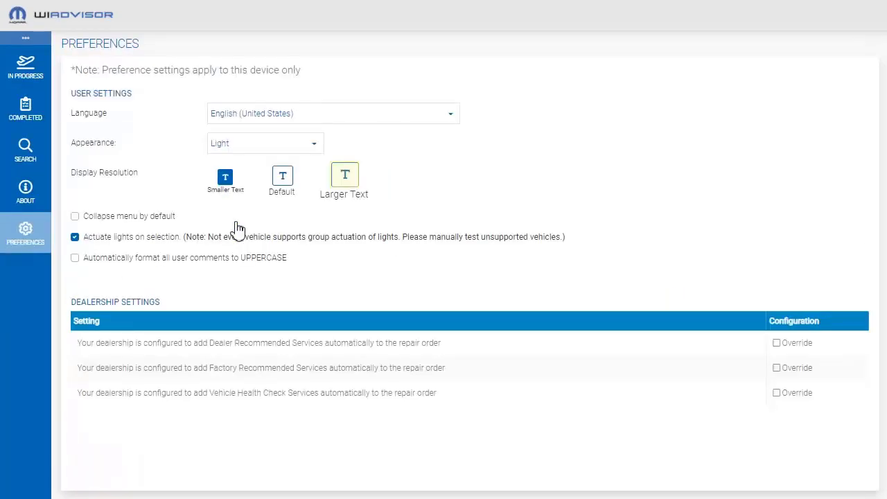
{"action": "left_click", "coordinate": [344, 182]}
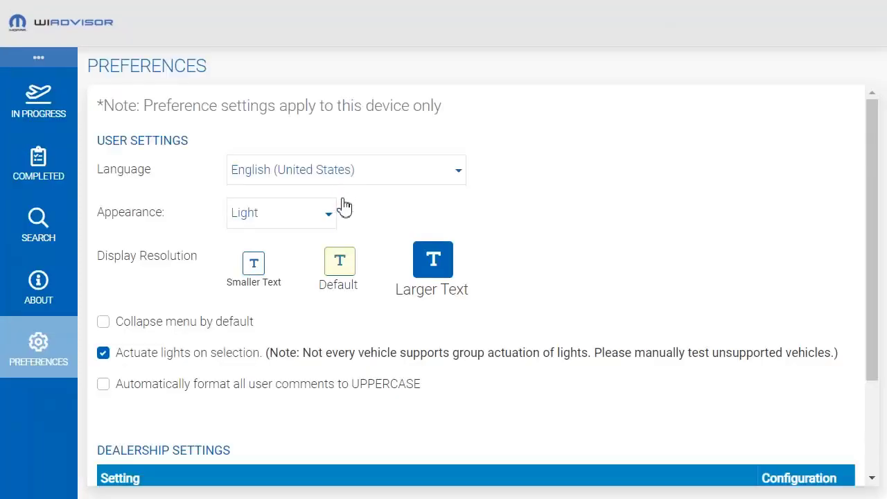
{"action": "left_click", "coordinate": [341, 263]}
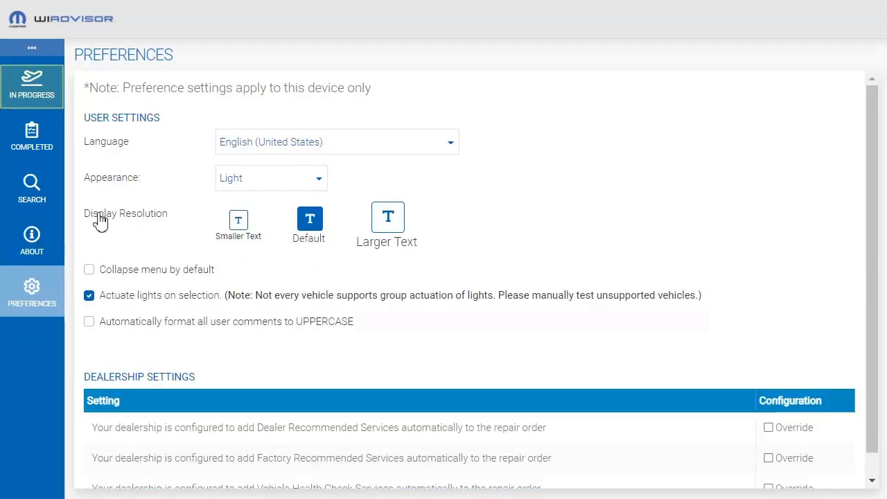
Open the in-progress 2020 Jeep Compass and choose the DMS record as the correct customer data
{"action": "left_click", "coordinate": [30, 85]}
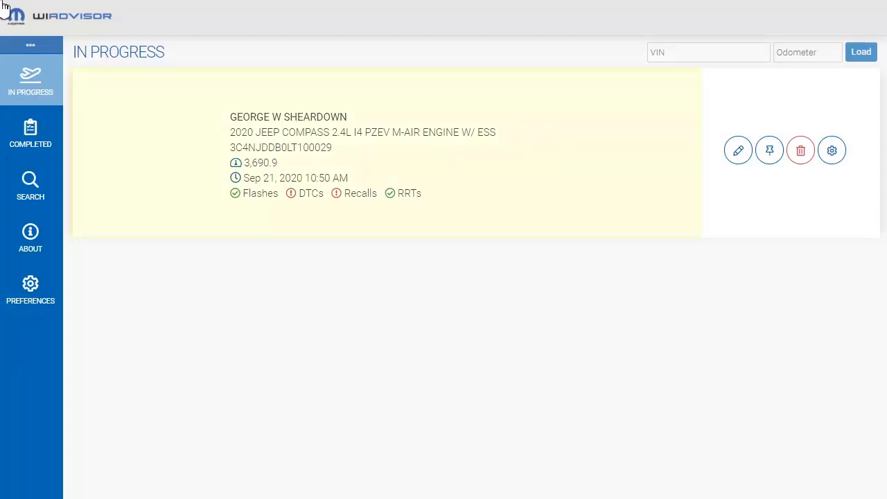
{"action": "left_click", "coordinate": [419, 171]}
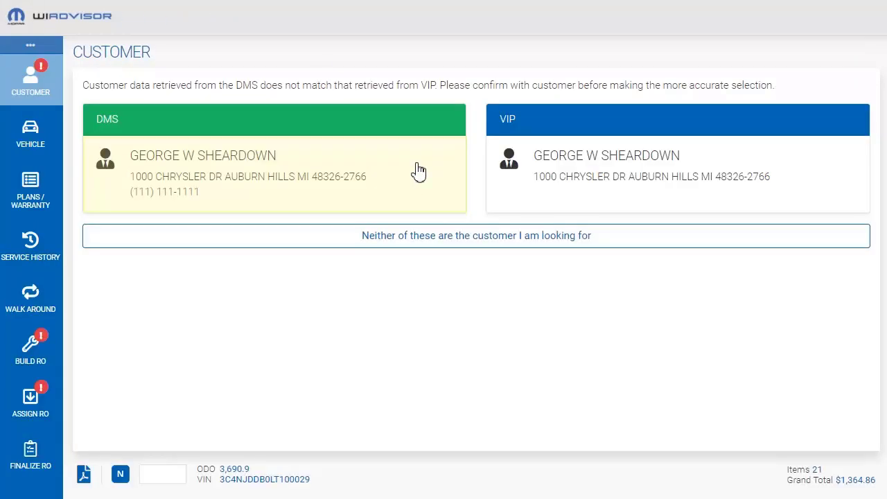
{"action": "left_click", "coordinate": [325, 159]}
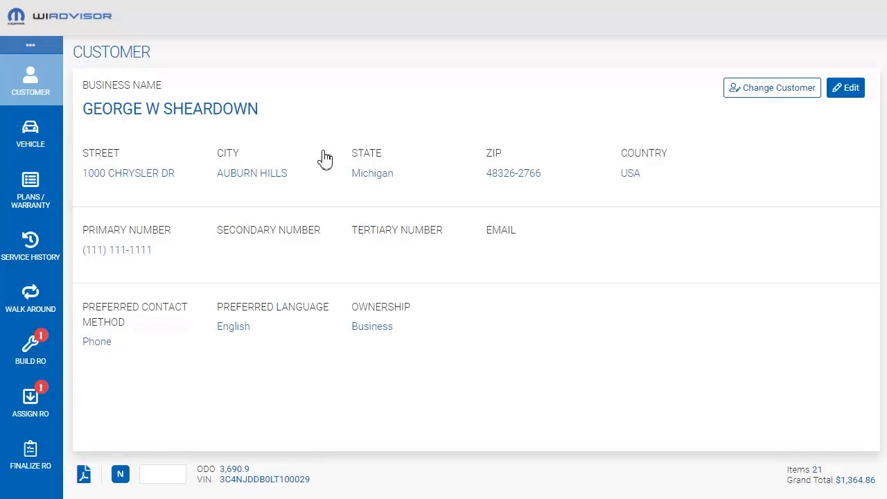
Add a secondary phone number to the customer's details and save the record
{"action": "left_click", "coordinate": [848, 88]}
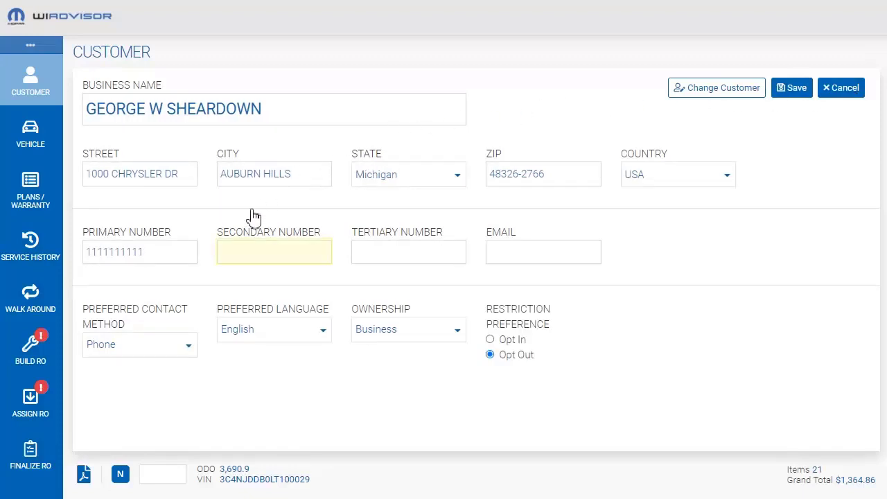
{"action": "left_click", "coordinate": [242, 253]}
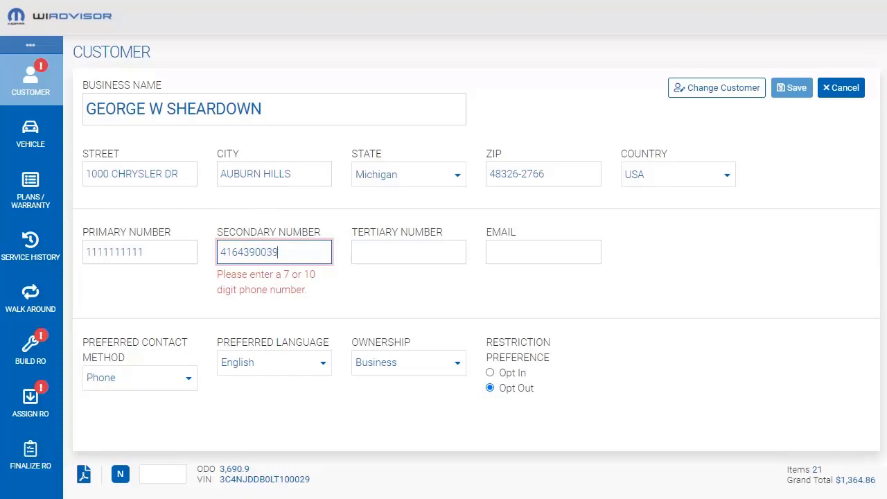
{"action": "left_click", "coordinate": [792, 86]}
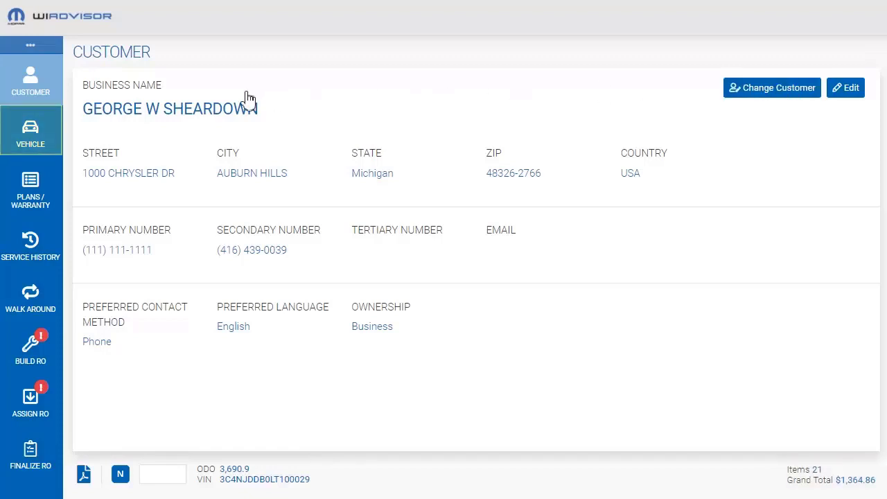
Review the vehicle's identification and vitals, including the list of DTCs present
{"action": "left_click", "coordinate": [31, 131]}
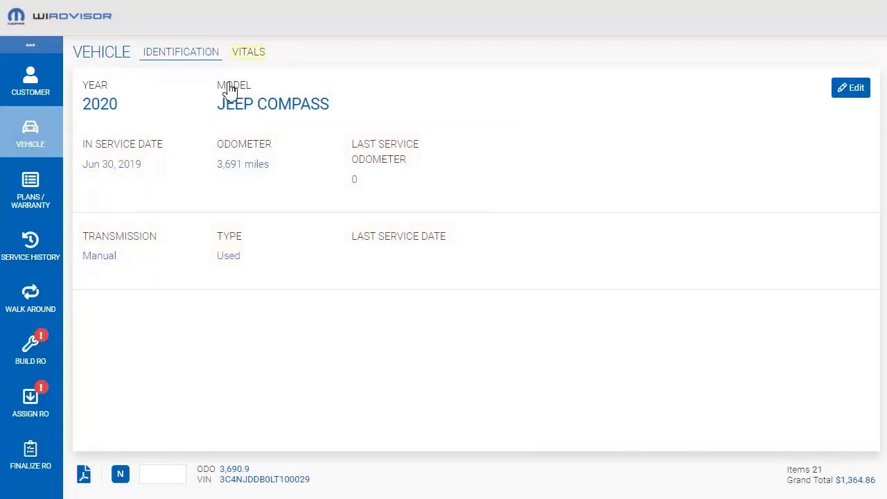
{"action": "left_click", "coordinate": [243, 55]}
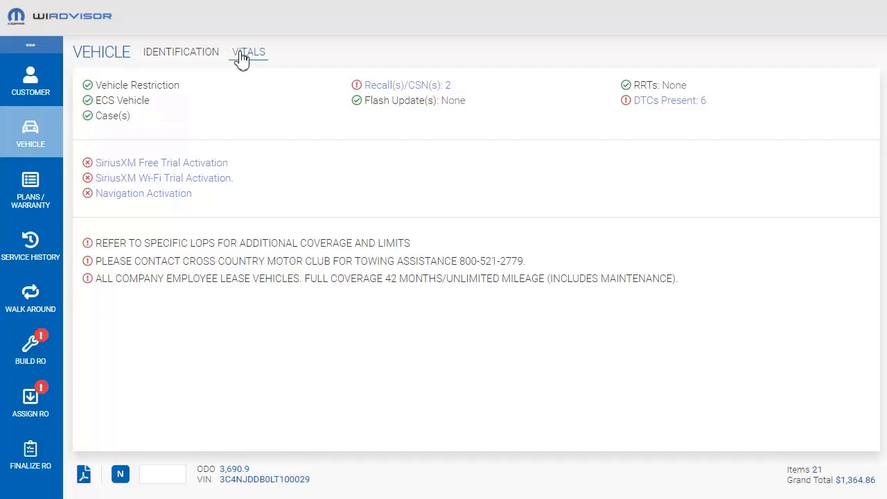
{"action": "left_click", "coordinate": [642, 101]}
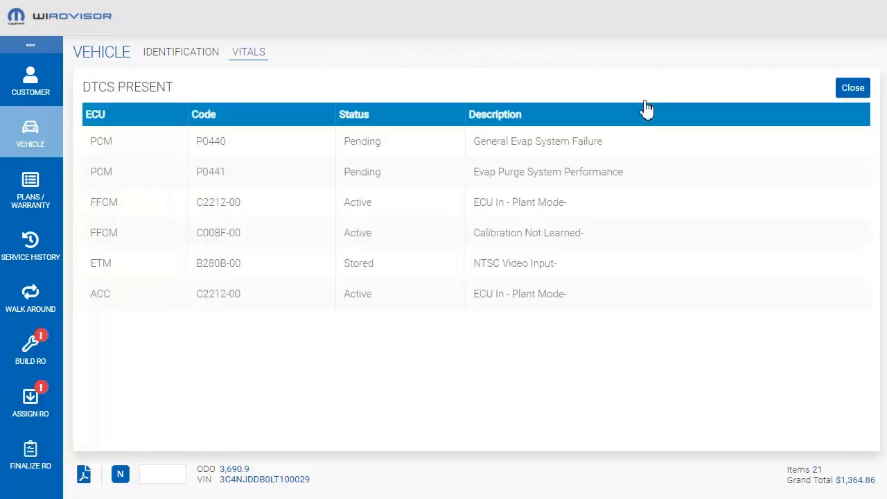
{"action": "left_click", "coordinate": [846, 93]}
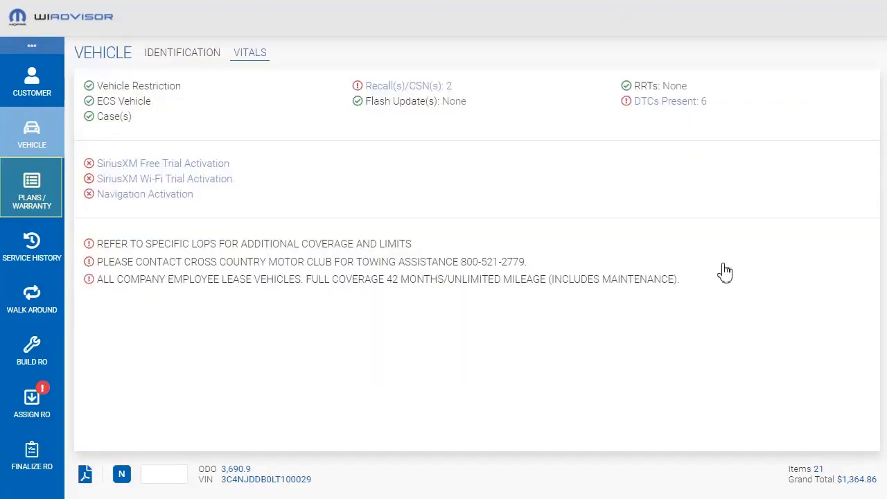
Check the vehicle's active Mopar protection plans and its warranty information
{"action": "left_click", "coordinate": [32, 185]}
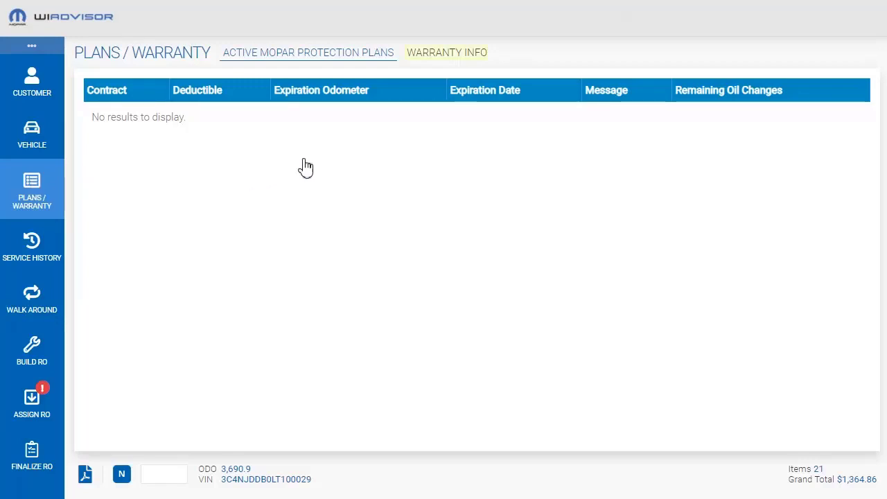
{"action": "left_click", "coordinate": [457, 54]}
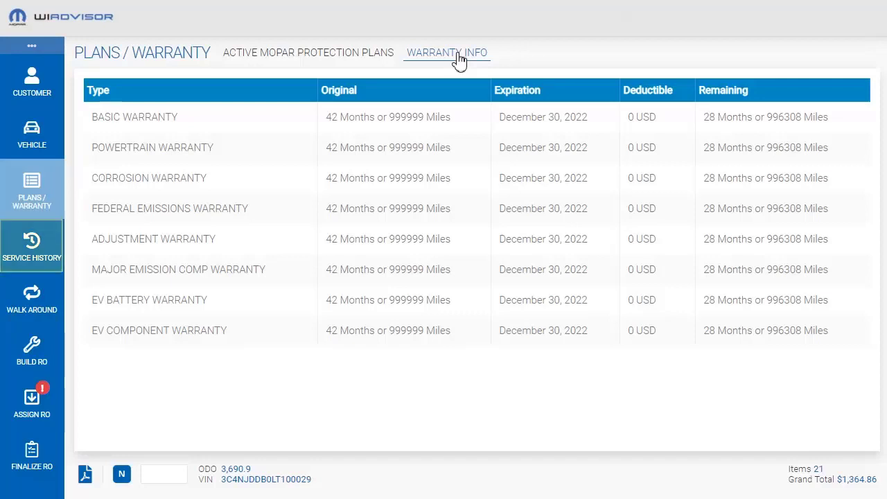
Review the vehicle's service history, including the details of the 1/1/03 repair order and the dealer repair history
{"action": "left_click", "coordinate": [32, 245]}
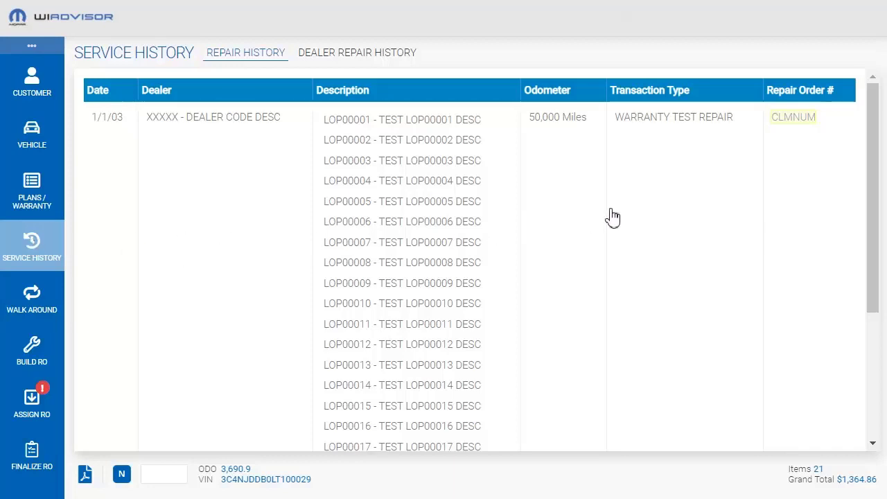
{"action": "left_click", "coordinate": [803, 119]}
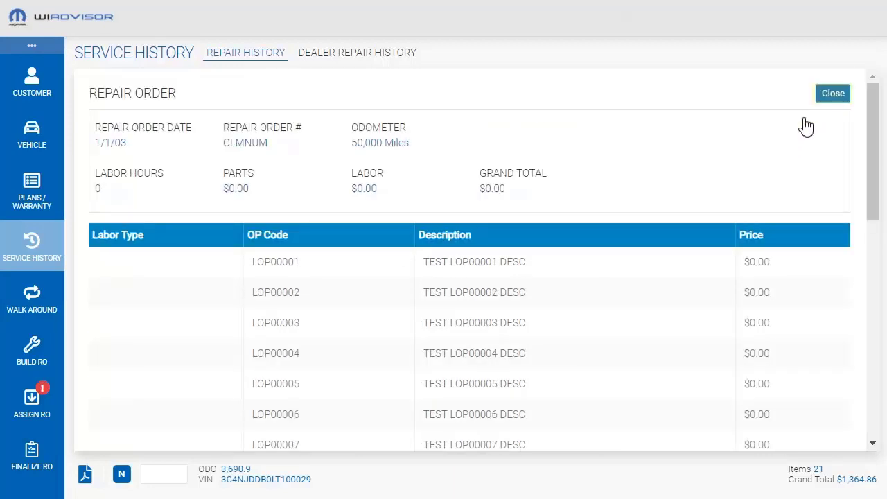
{"action": "left_click", "coordinate": [835, 94]}
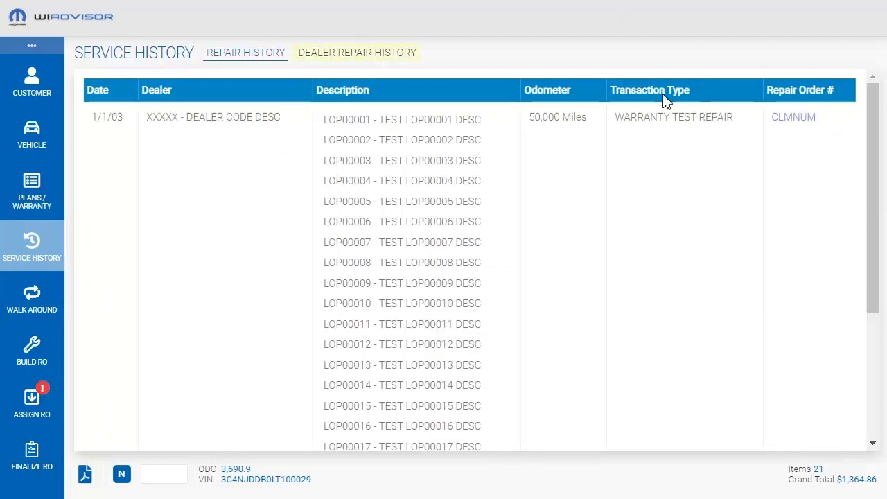
{"action": "left_click", "coordinate": [346, 54]}
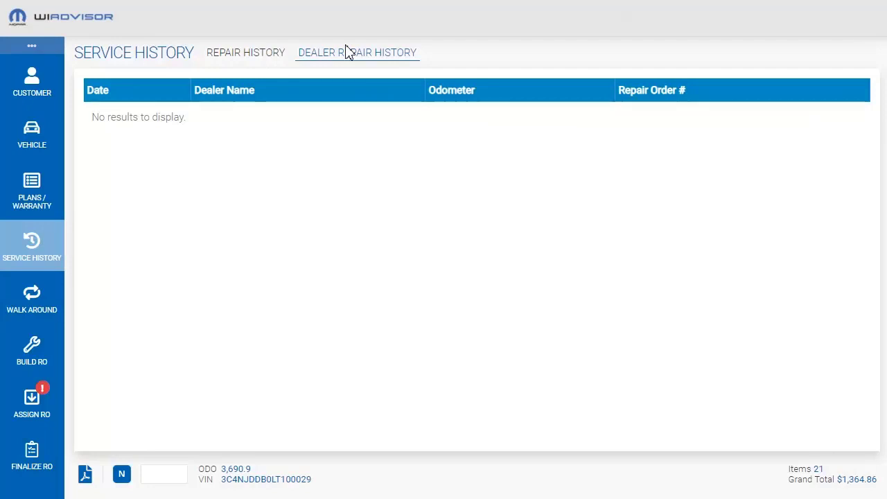
Inspect the body views in the walk around and mark all body areas as No Damage
{"action": "left_click", "coordinate": [32, 291]}
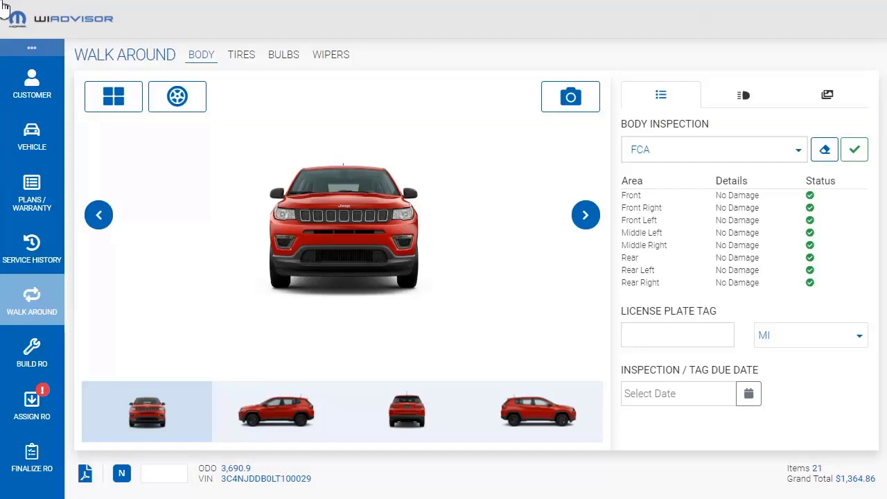
{"action": "left_click", "coordinate": [586, 216]}
{"action": "left_click", "coordinate": [582, 217]}
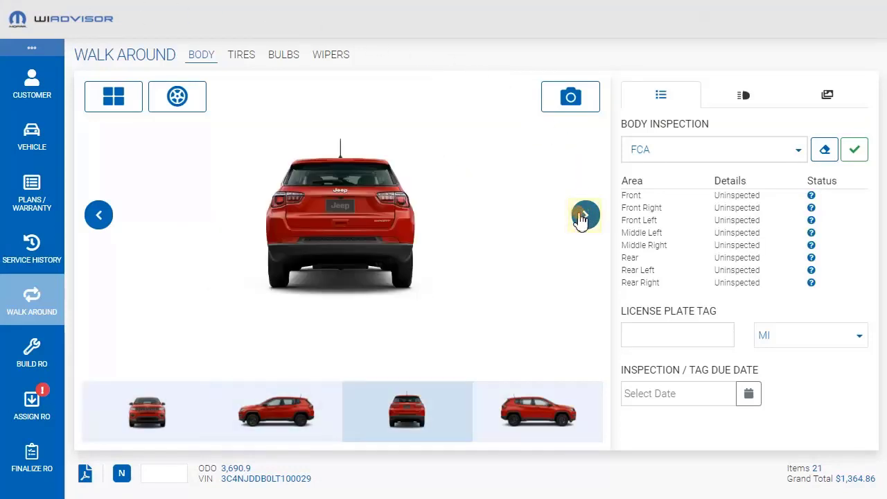
{"action": "left_click", "coordinate": [584, 216]}
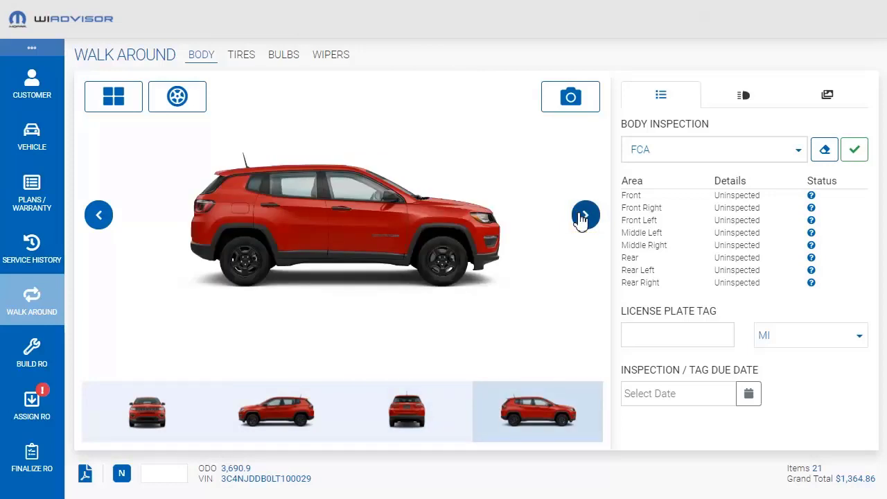
{"action": "left_click", "coordinate": [857, 154]}
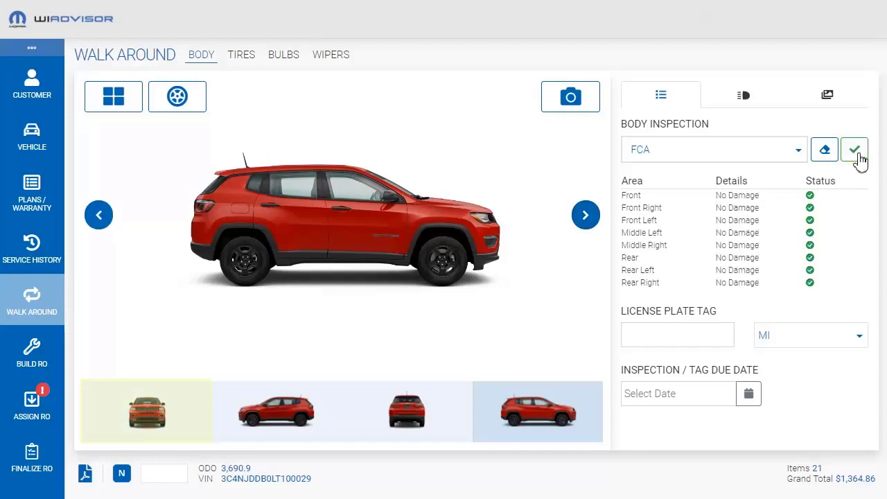
Record Scratched Paint damage on the hood in the vehicle's front view
{"action": "left_click", "coordinate": [164, 414]}
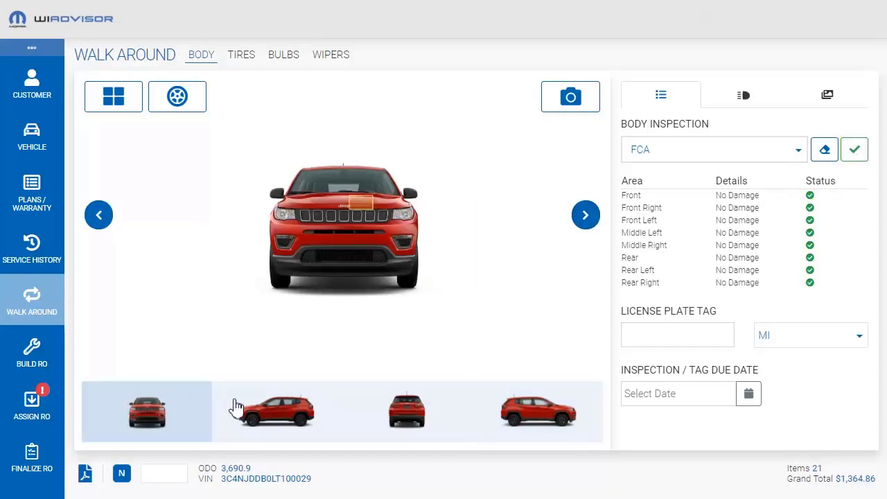
{"action": "left_click", "coordinate": [361, 206]}
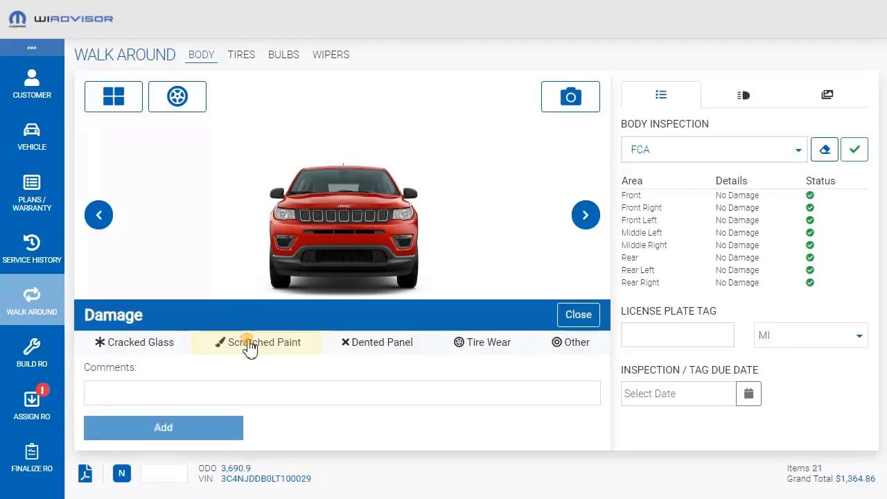
{"action": "left_click", "coordinate": [225, 346]}
{"action": "left_click", "coordinate": [182, 426]}
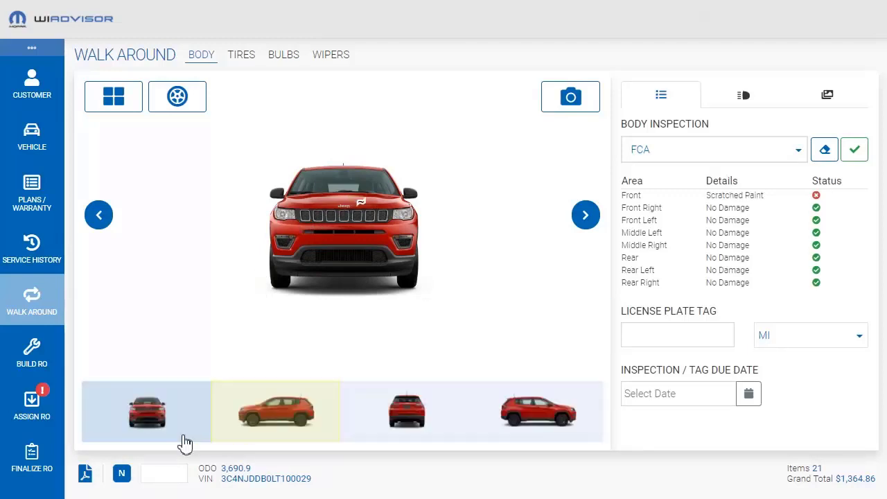
Record Dented Panel damage on the front door in the vehicle's left side view
{"action": "left_click", "coordinate": [270, 407]}
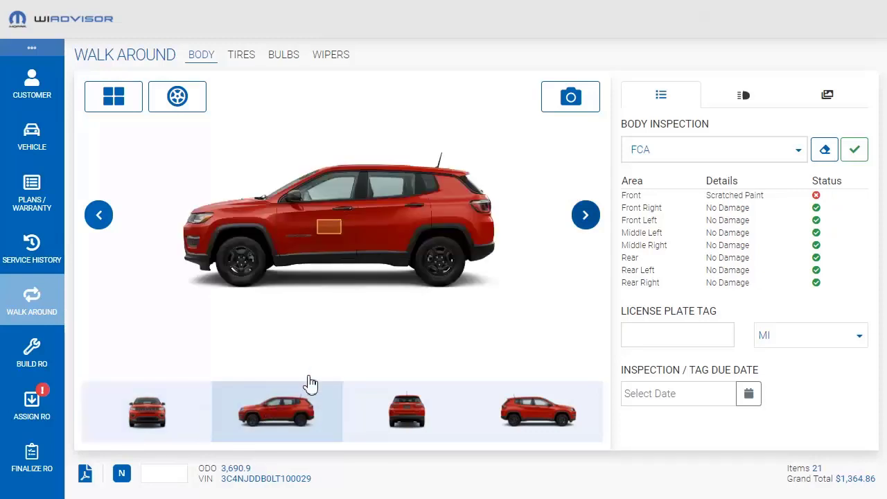
{"action": "left_click", "coordinate": [331, 230]}
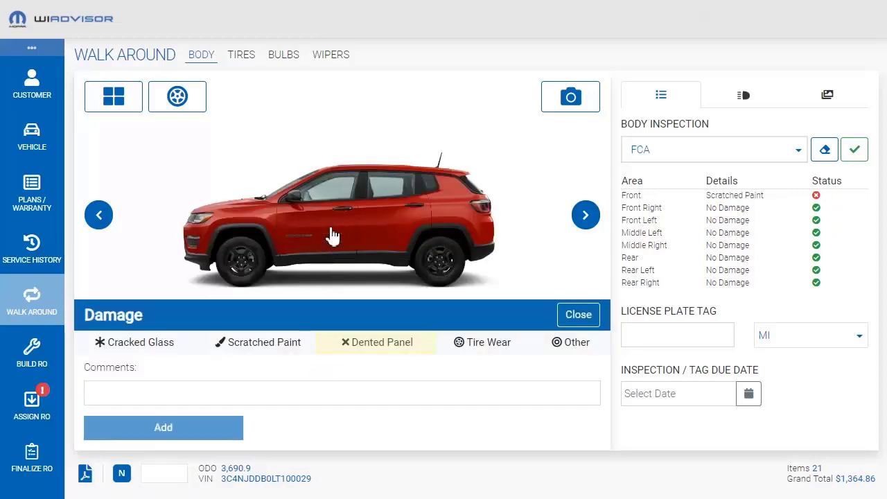
{"action": "left_click", "coordinate": [356, 343]}
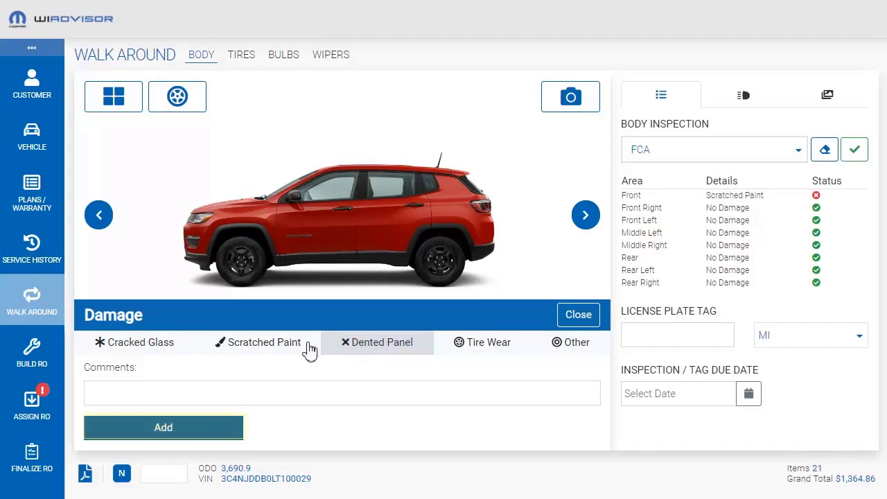
{"action": "left_click", "coordinate": [218, 432]}
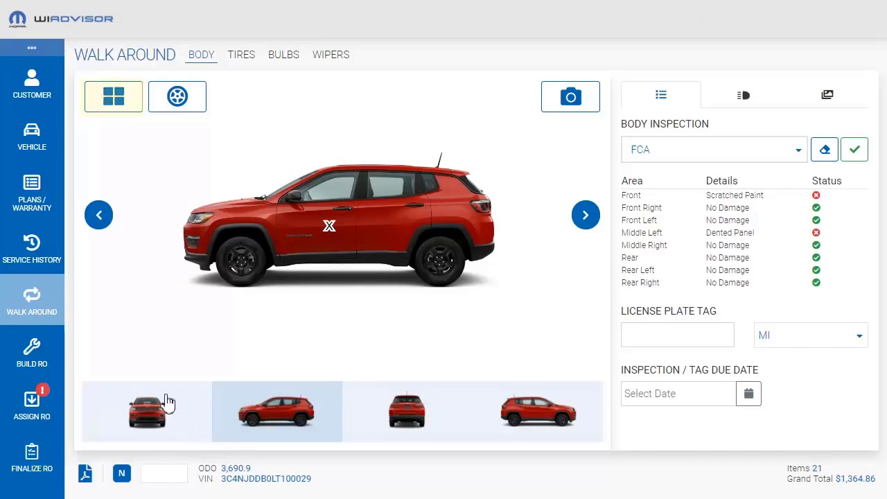
Look up the tires available for the vehicle from the body walk around
{"action": "left_click", "coordinate": [120, 98]}
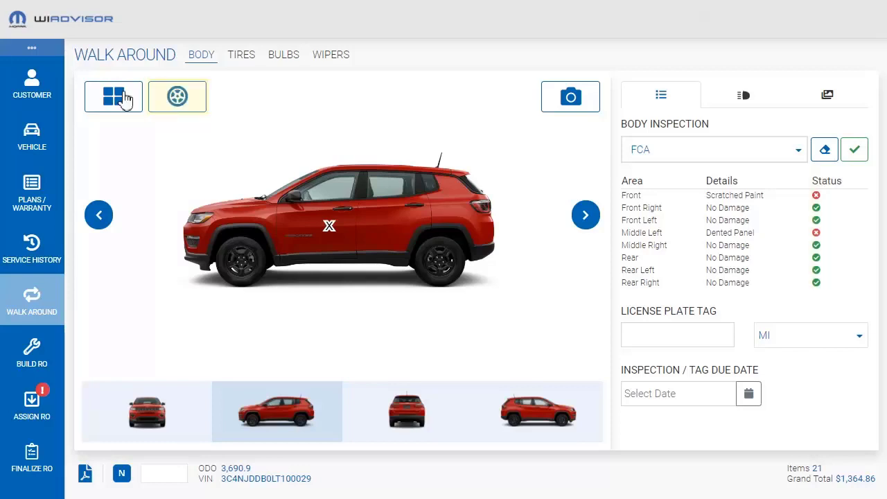
{"action": "left_click", "coordinate": [180, 99]}
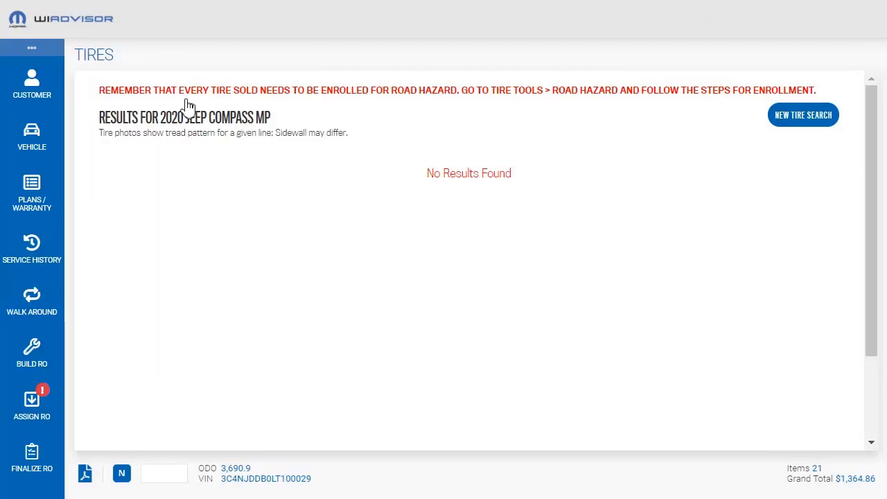
Return to the walk around and review its light actuators and damage photos
{"action": "left_click", "coordinate": [35, 302]}
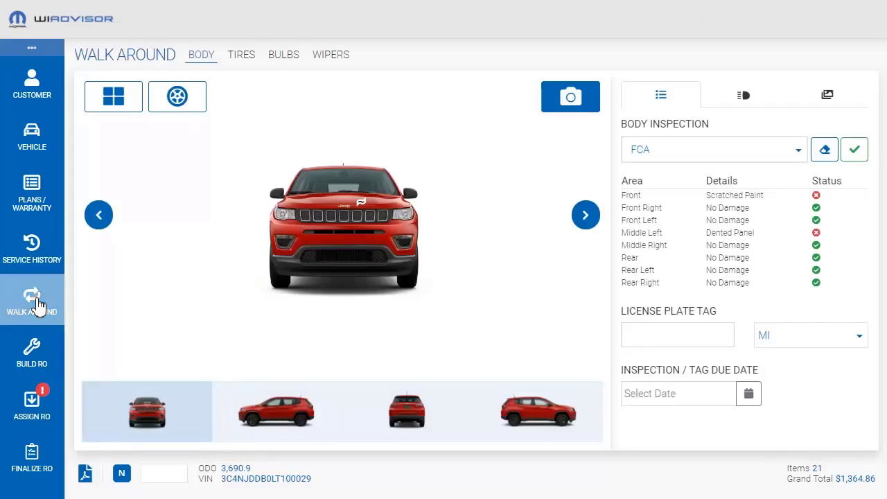
{"action": "left_click", "coordinate": [749, 106]}
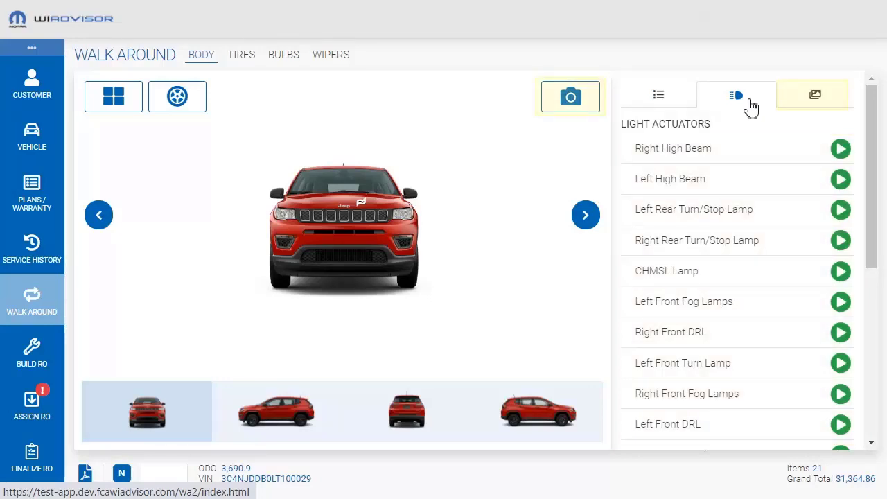
{"action": "left_click", "coordinate": [819, 99]}
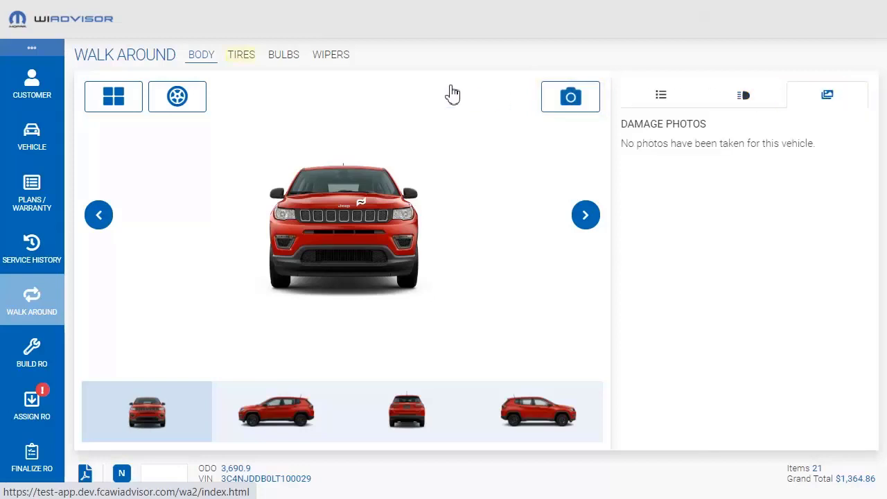
Record 36.6 PSI for both front tires, with tread depths of 7/32 on the left and 8/32 on the right
{"action": "left_click", "coordinate": [242, 56]}
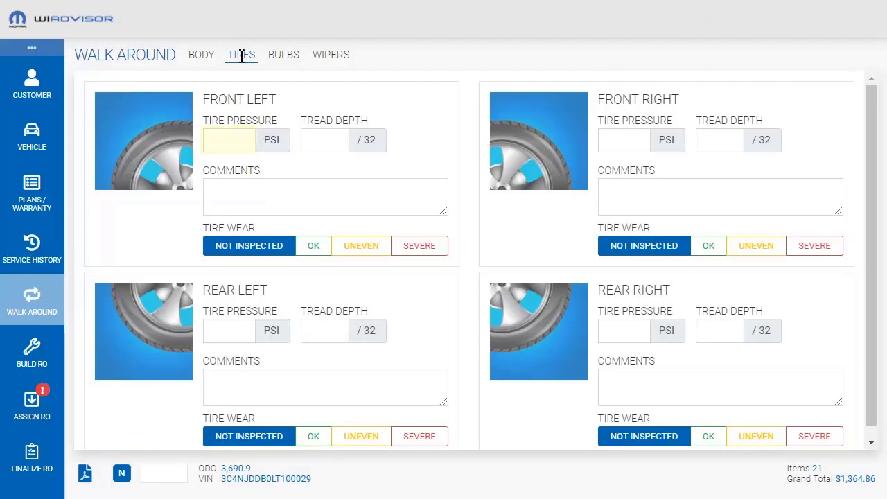
{"action": "left_click", "coordinate": [226, 138]}
{"action": "type", "text": "36.6"}
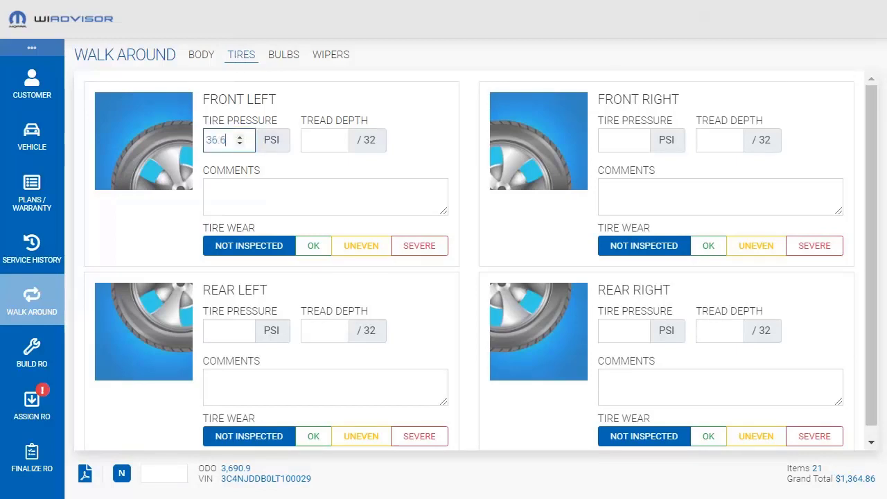
{"action": "left_click", "coordinate": [308, 139]}
{"action": "type", "text": "7"}
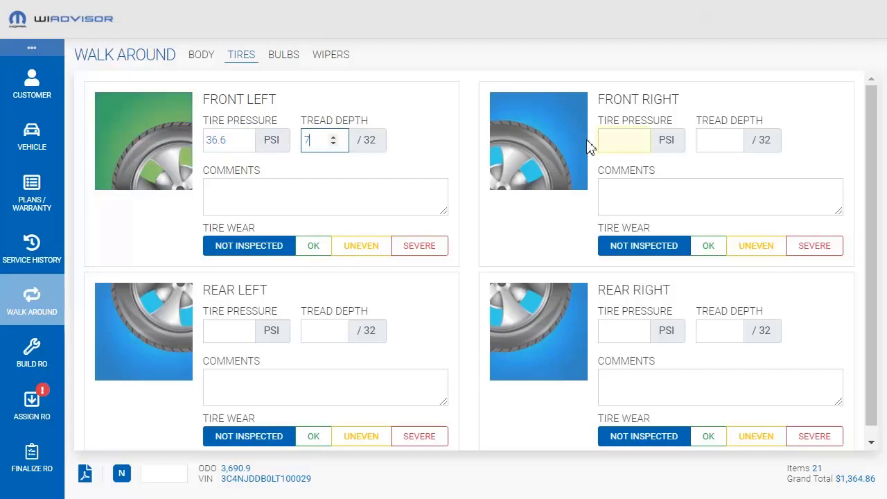
{"action": "left_click", "coordinate": [634, 141]}
{"action": "type", "text": "36.6"}
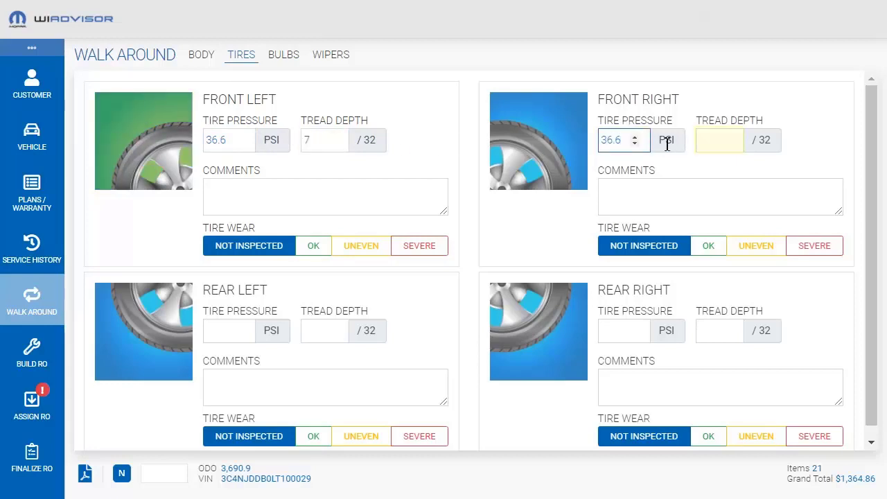
{"action": "left_click", "coordinate": [707, 141]}
{"action": "type", "text": "8"}
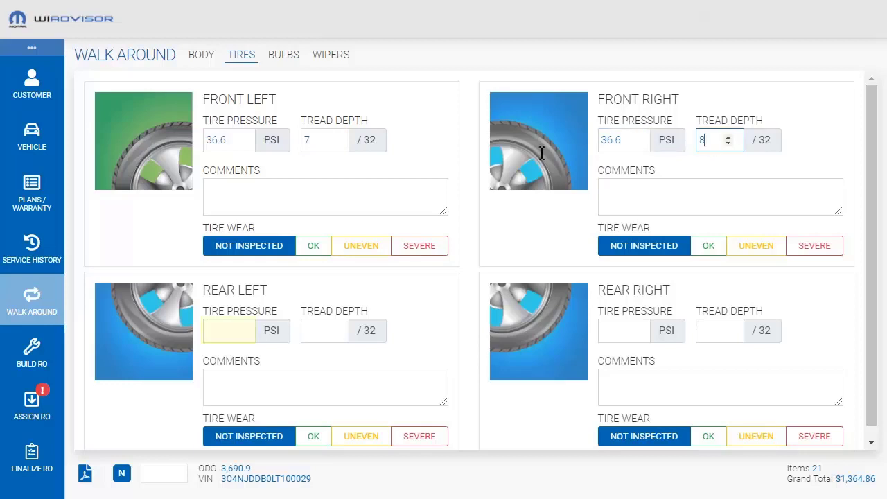
Record 36.6 PSI for both rear tires, with tread depths of 8/32 on the left and 5/32 on the right
{"action": "left_click", "coordinate": [234, 330]}
{"action": "type", "text": "36.6"}
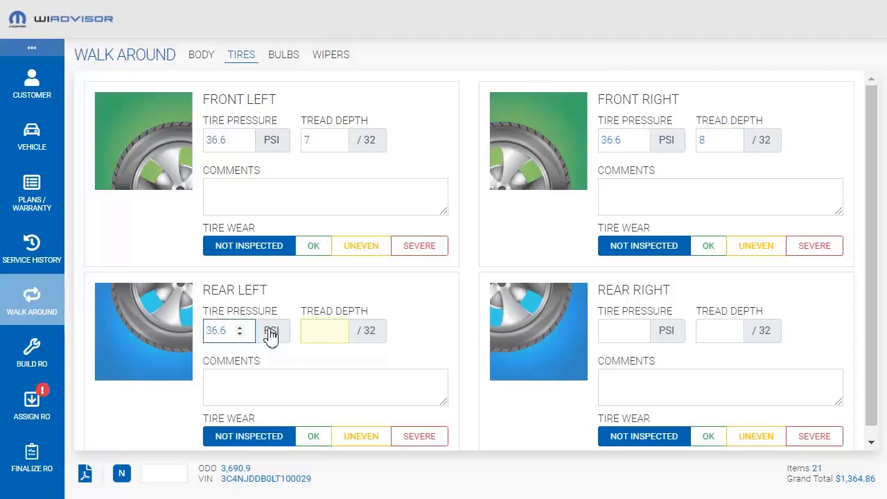
{"action": "left_click", "coordinate": [328, 330]}
{"action": "type", "text": "8"}
{"action": "left_click", "coordinate": [613, 333]}
{"action": "type", "text": "36.6"}
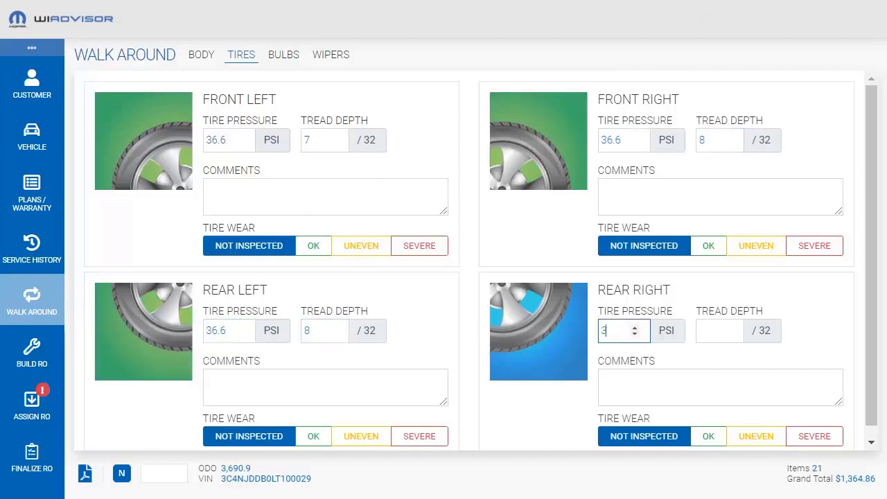
{"action": "left_click", "coordinate": [716, 329]}
{"action": "type", "text": "5"}
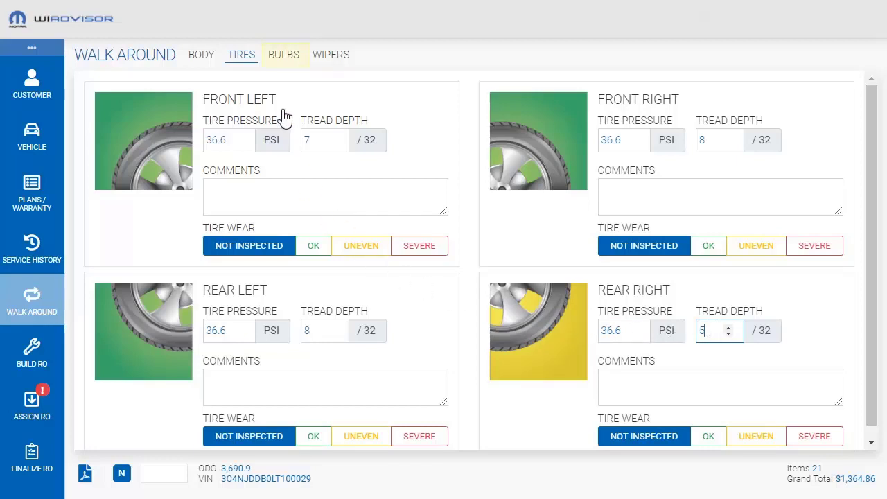
Check the bulb inspection, then mark the front left wiper as Good in the wiper inspection
{"action": "left_click", "coordinate": [280, 65]}
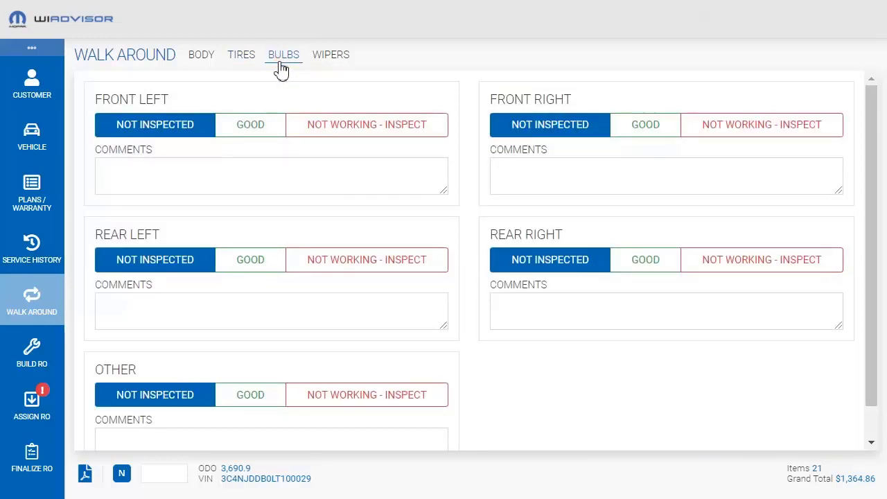
{"action": "left_click", "coordinate": [335, 56]}
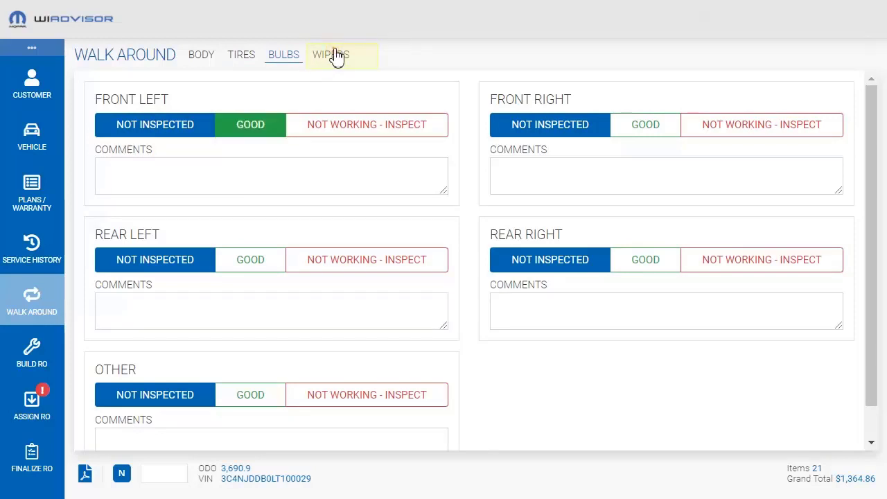
{"action": "left_click", "coordinate": [277, 128]}
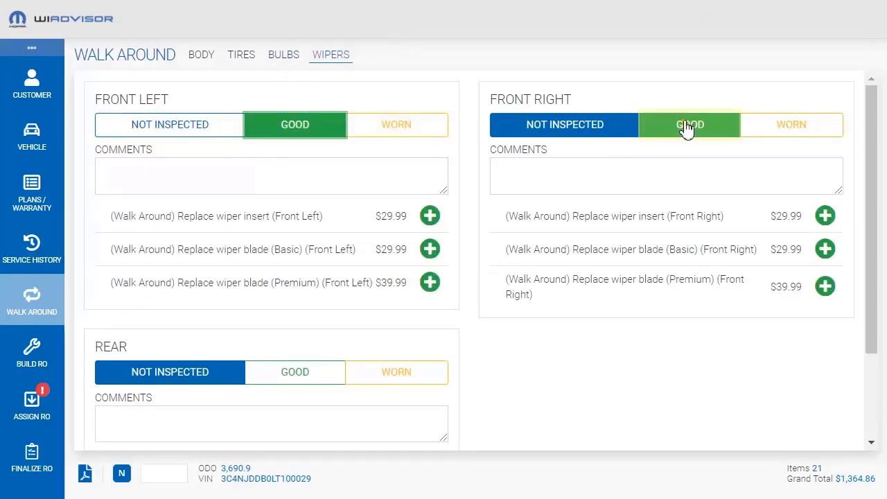
Mark the rear wiper as Worn and add the basic rear wiper blade replacement to the order
{"action": "scroll", "coordinate": [876, 444], "scroll_direction": "down", "scroll_amount": 3}
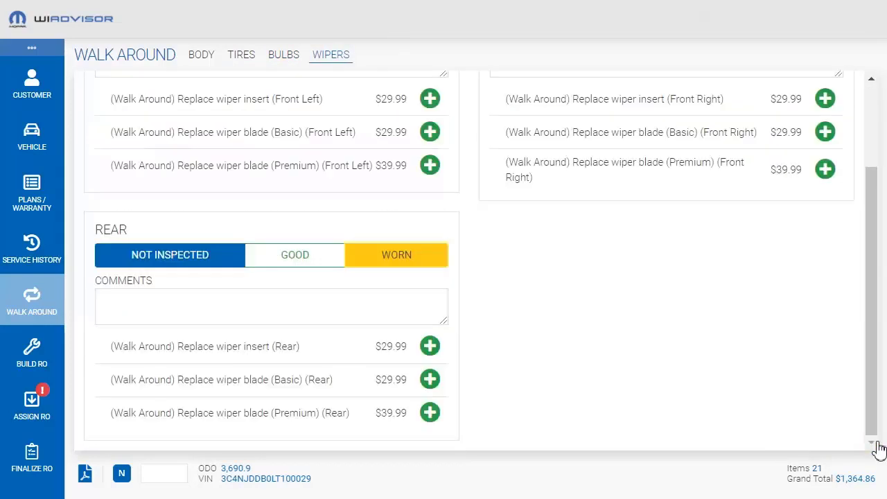
{"action": "left_click", "coordinate": [411, 266]}
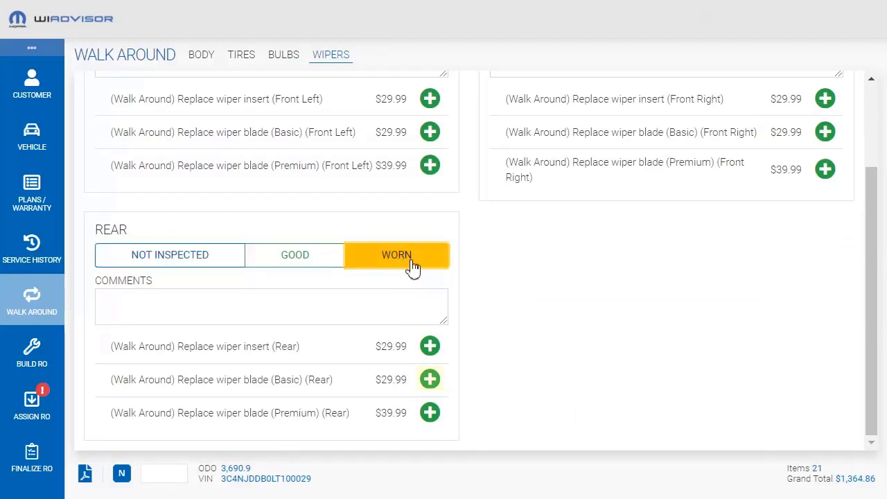
{"action": "left_click", "coordinate": [428, 382]}
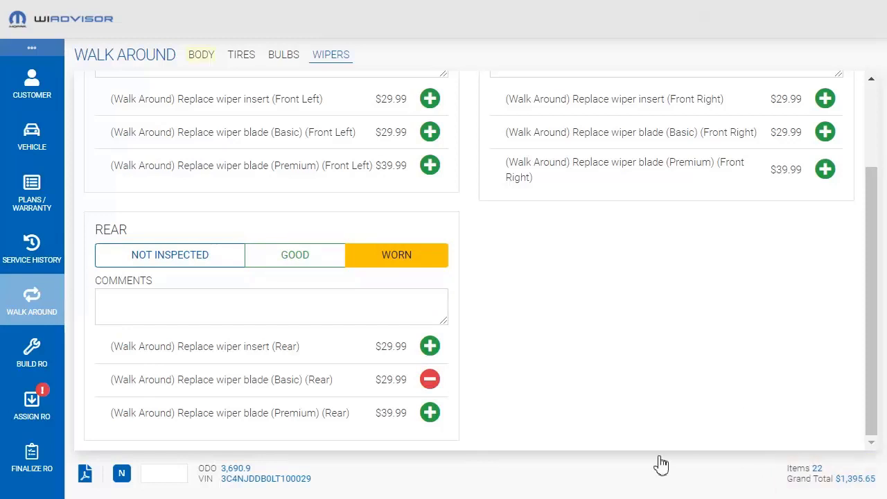
Enter the vehicle's license plate tag in the body inspection
{"action": "left_click", "coordinate": [202, 54]}
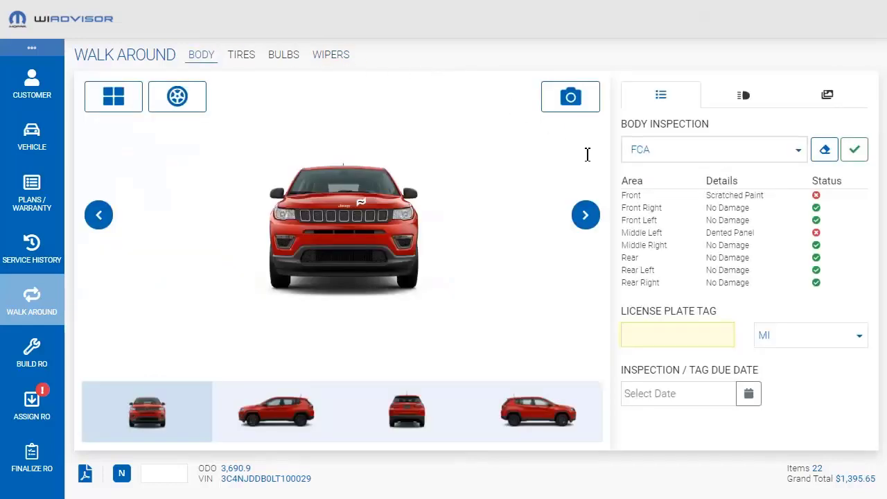
{"action": "left_click", "coordinate": [657, 333]}
{"action": "type", "text": "3MW W41"}
Add the $108.00 Brake System Concern listed just above Electrical Concern to the repair order
{"action": "left_click", "coordinate": [32, 354]}
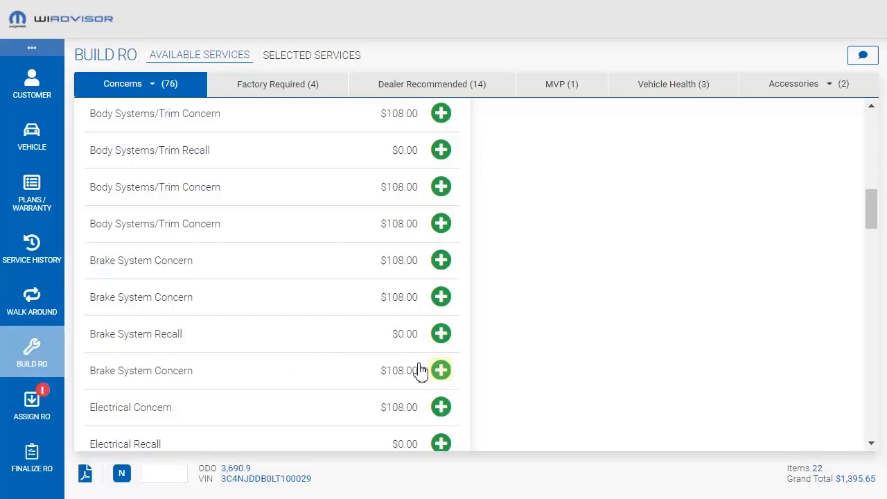
{"action": "left_click", "coordinate": [441, 370]}
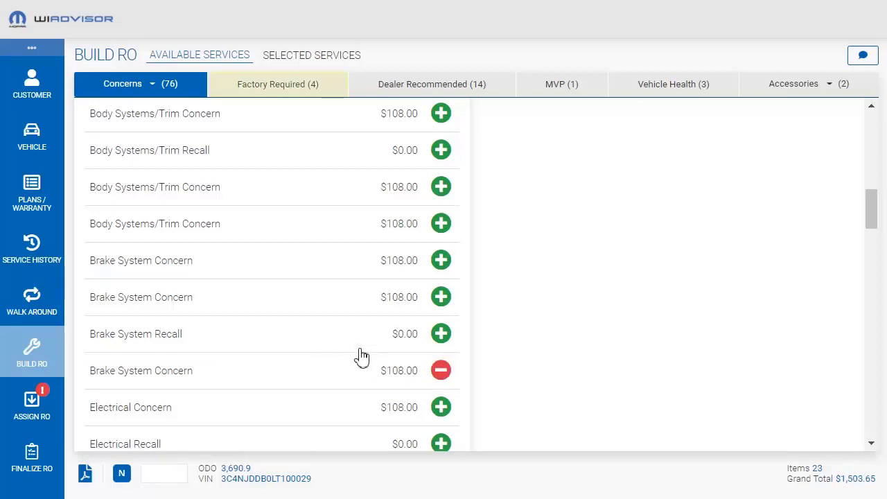
Review the available factory required, dealer recommended, Mopar vehicle plan and vehicle health services for the repair order
{"action": "left_click", "coordinate": [268, 93]}
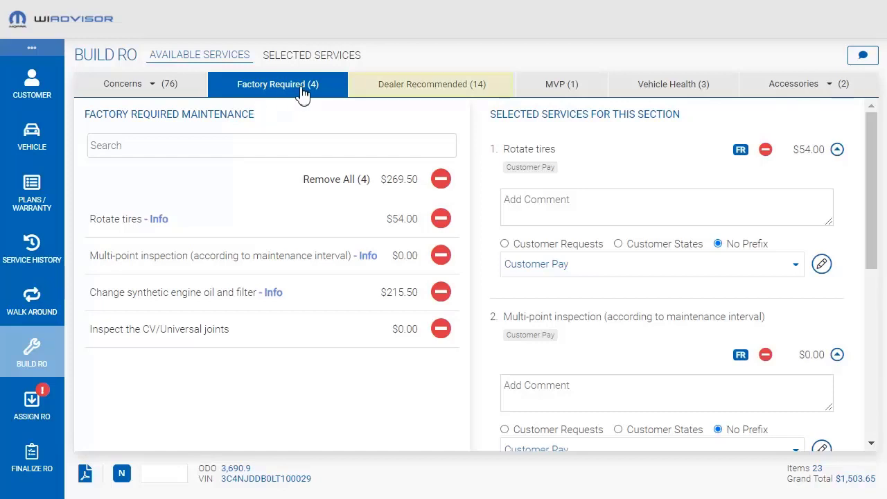
{"action": "left_click", "coordinate": [413, 95]}
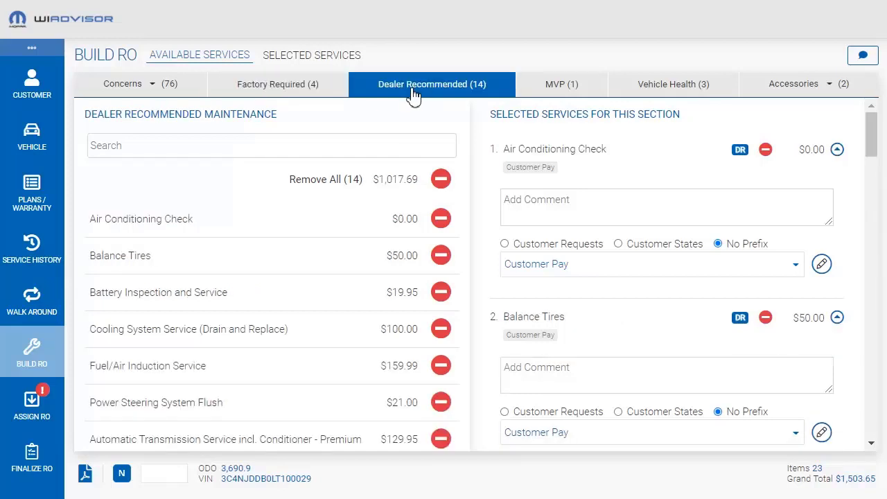
{"action": "left_click", "coordinate": [561, 94]}
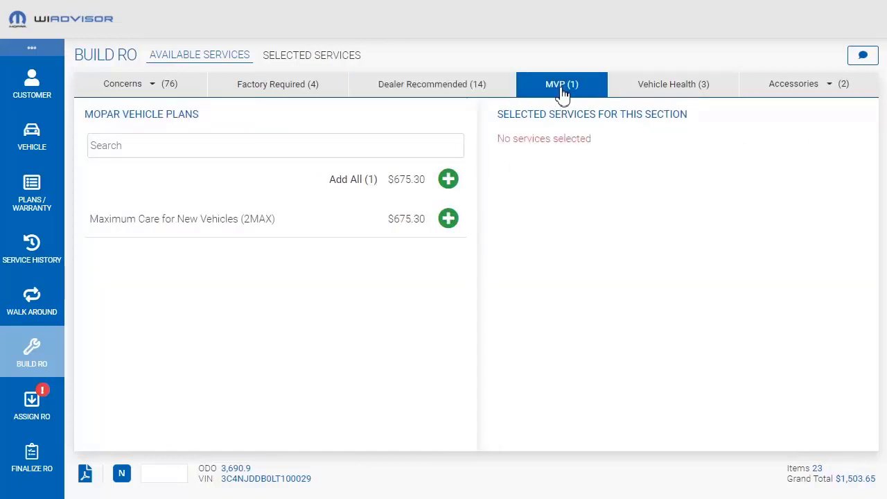
{"action": "left_click", "coordinate": [672, 87]}
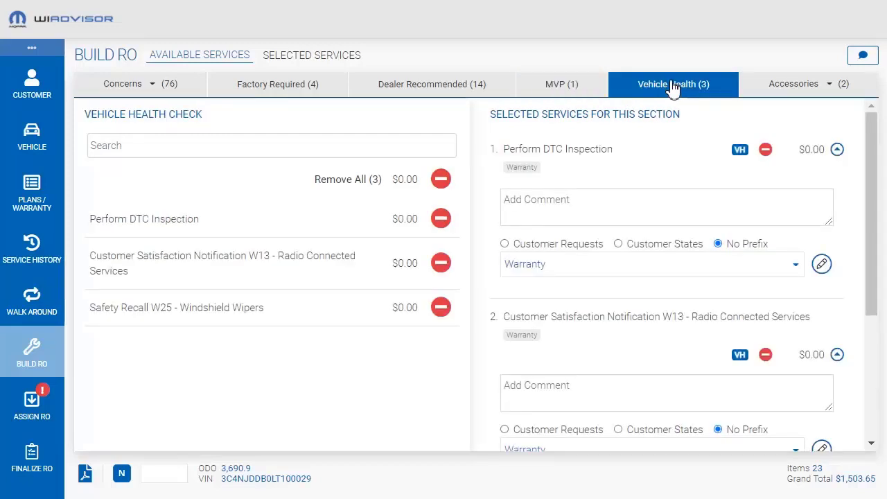
Add the Cargo Tray accessory to the repair order and review the full list of selected services
{"action": "left_click", "coordinate": [785, 90]}
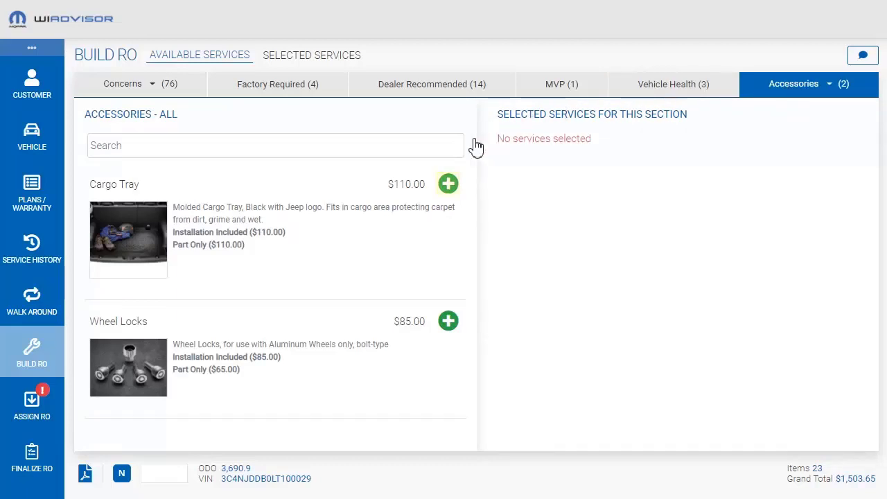
{"action": "left_click", "coordinate": [448, 185]}
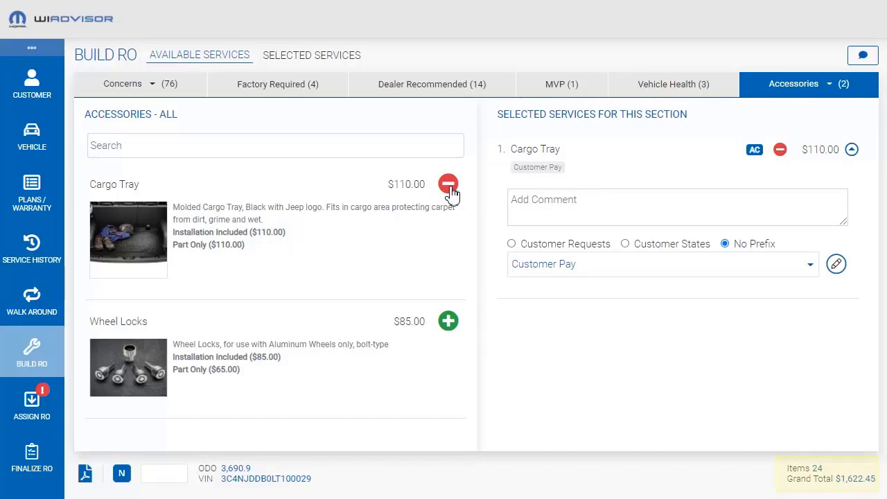
{"action": "left_click", "coordinate": [308, 55]}
{"action": "left_click_drag", "start_coordinate": [873, 113], "coordinate": [880, 418]}
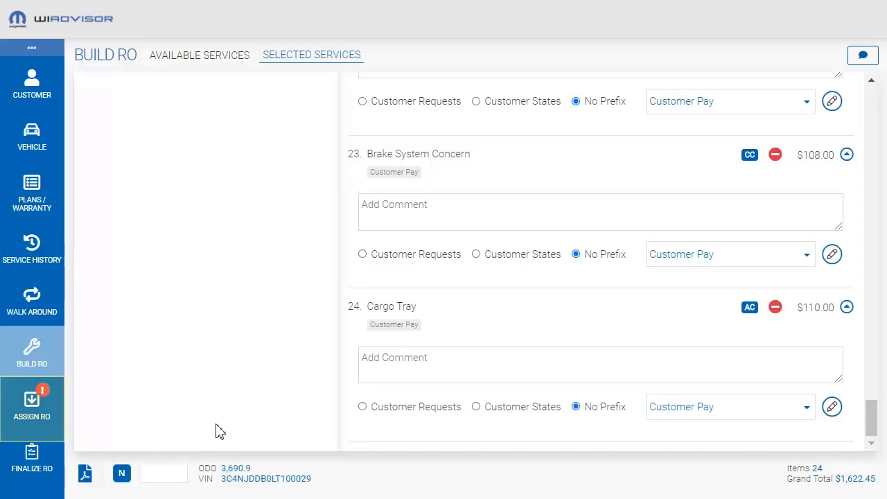
In the repair order assignment, request a car wash and set the promise contact time to 01:45 PM on 2020-09-23
{"action": "left_click", "coordinate": [31, 402]}
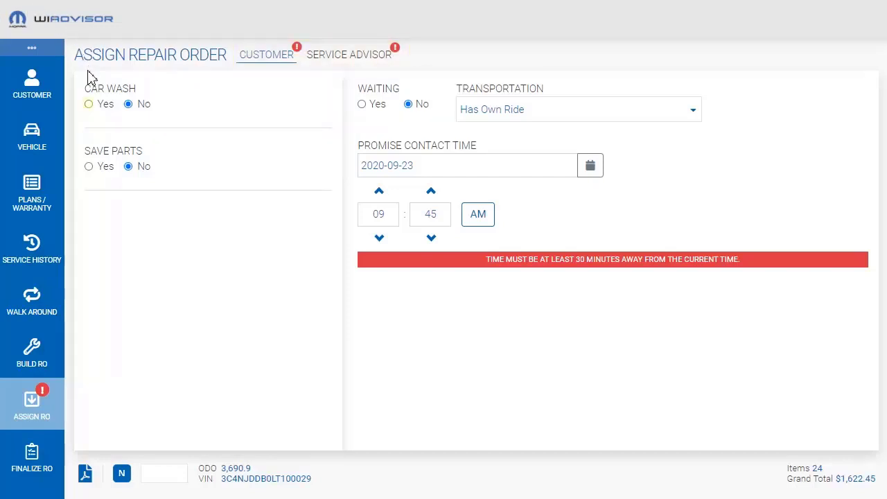
{"action": "left_click", "coordinate": [88, 103]}
{"action": "left_click", "coordinate": [378, 214]}
{"action": "type", "text": "1"}
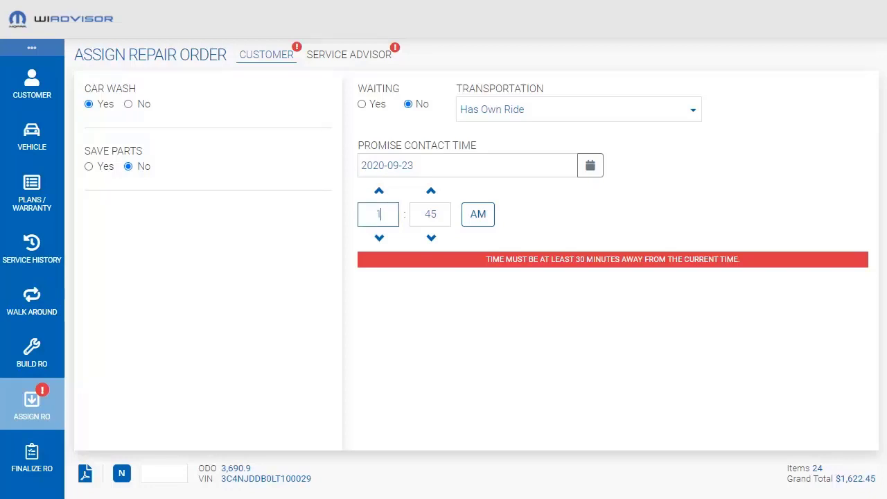
{"action": "left_click", "coordinate": [477, 224]}
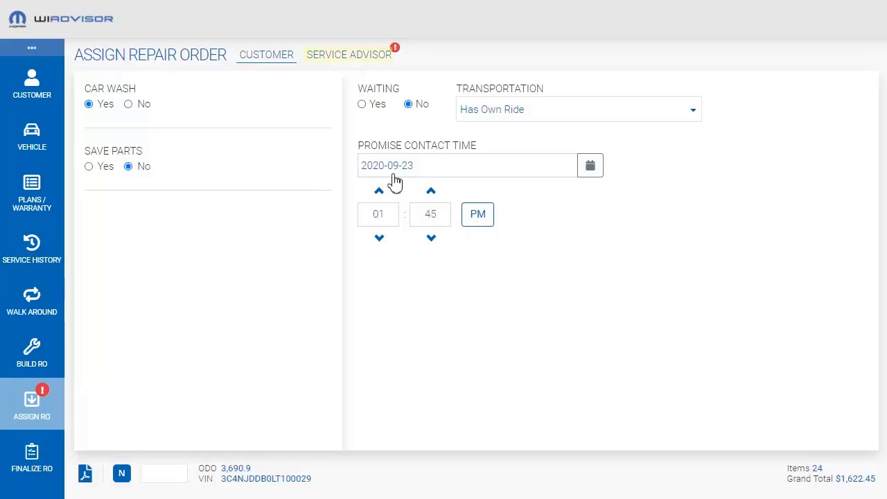
Fill in the service advisor details with tag100, an assigned advisor and priority 50, and permit inspection of the spare tire and glove box
{"action": "left_click", "coordinate": [372, 57]}
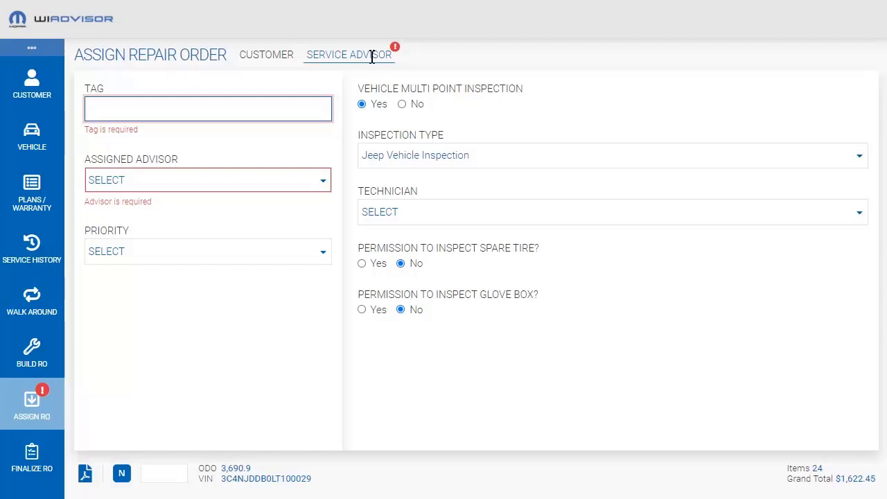
{"action": "left_click", "coordinate": [178, 104]}
{"action": "type", "text": "tag100"}
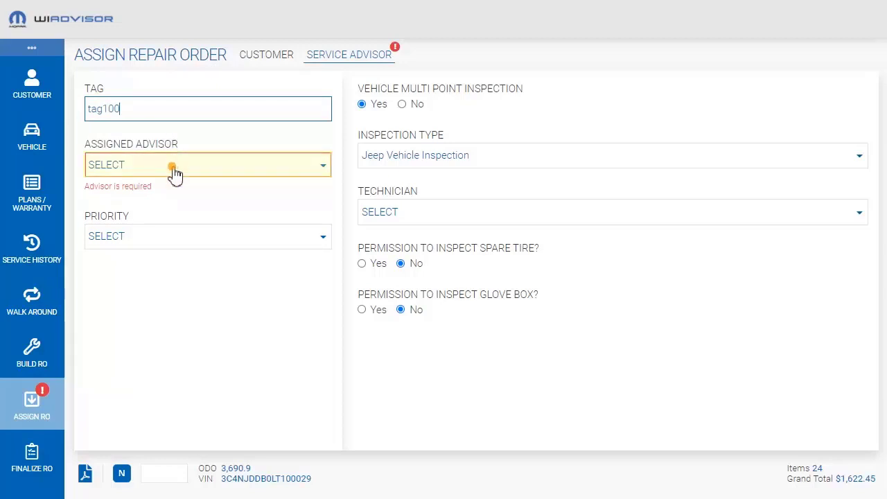
{"action": "left_click", "coordinate": [174, 170]}
{"action": "left_click", "coordinate": [178, 294]}
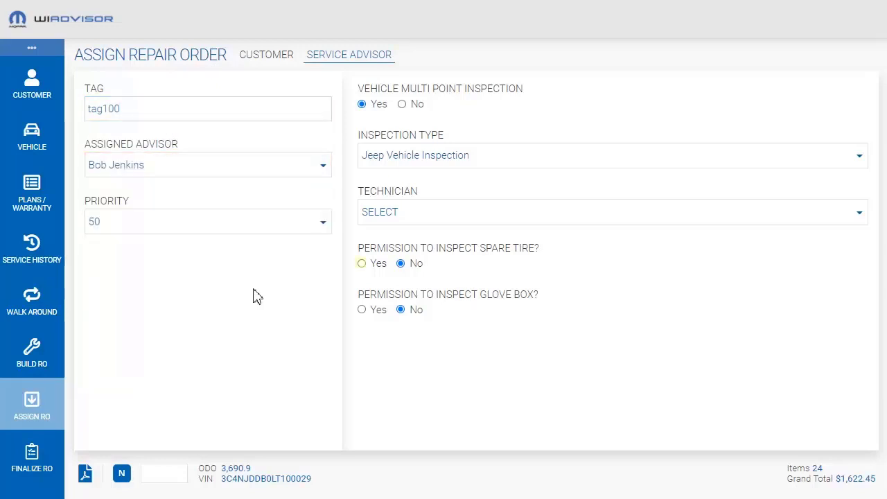
{"action": "left_click", "coordinate": [363, 263]}
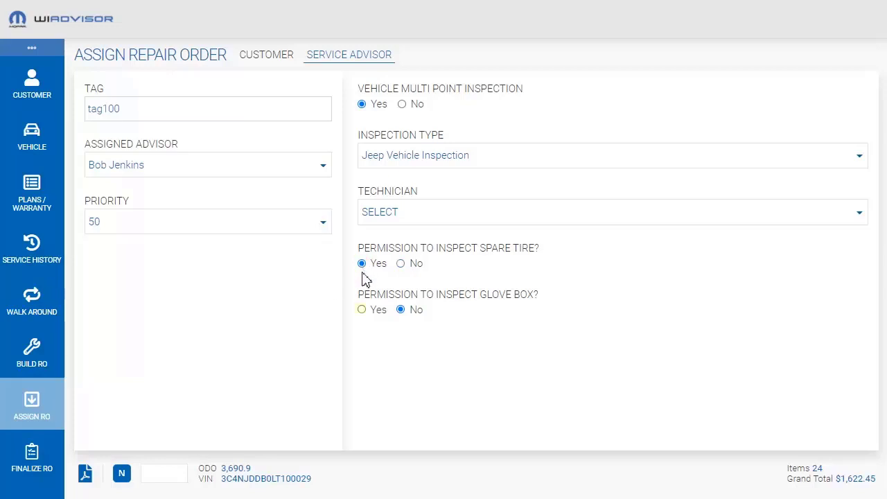
{"action": "left_click", "coordinate": [362, 309]}
Review the summary and the selected services of the repair order before finalizing it
{"action": "left_click", "coordinate": [38, 451]}
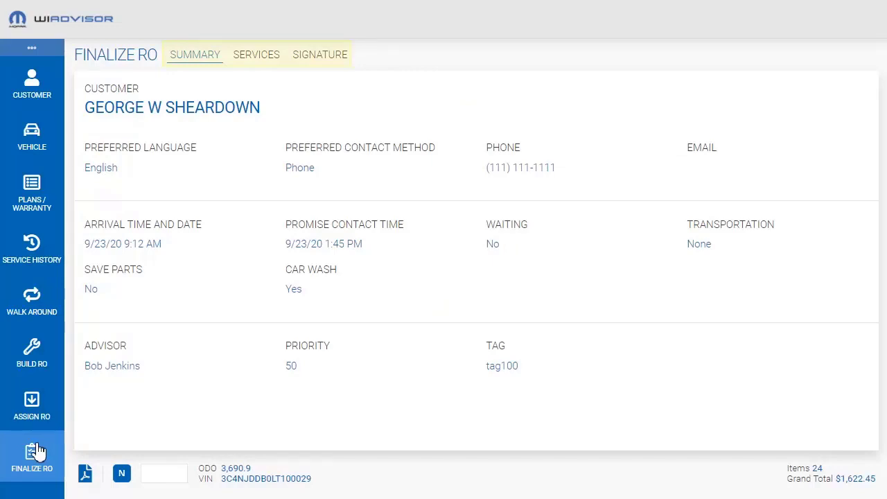
{"action": "left_click", "coordinate": [258, 59]}
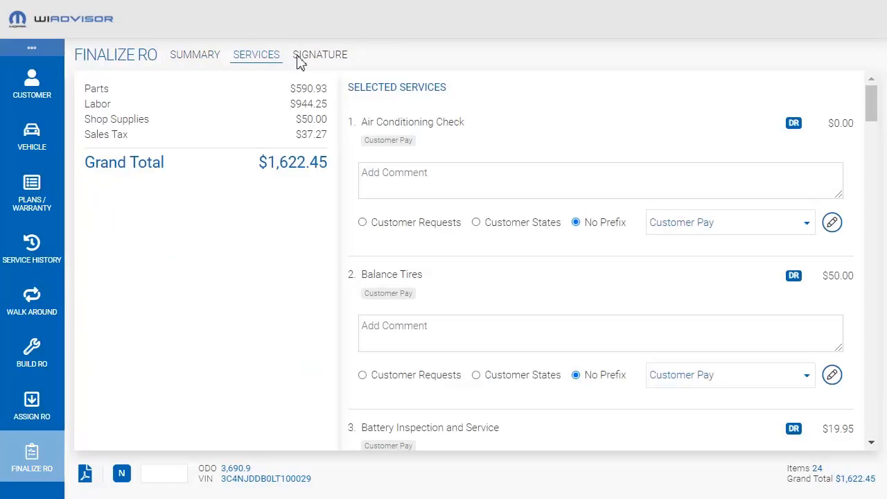
{"action": "left_click_drag", "start_coordinate": [871, 113], "coordinate": [872, 164]}
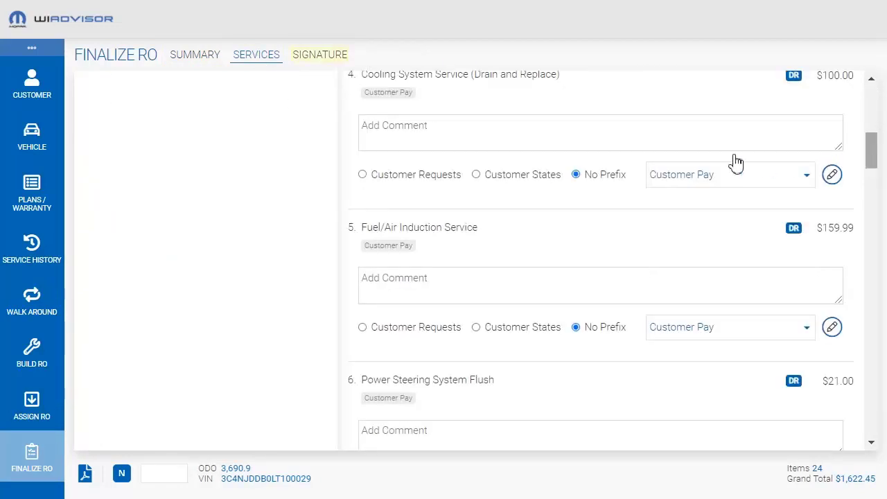
Sign the repair authorization by hand, then submit the repair order and finish without choosing any documents to email
{"action": "left_click", "coordinate": [325, 61]}
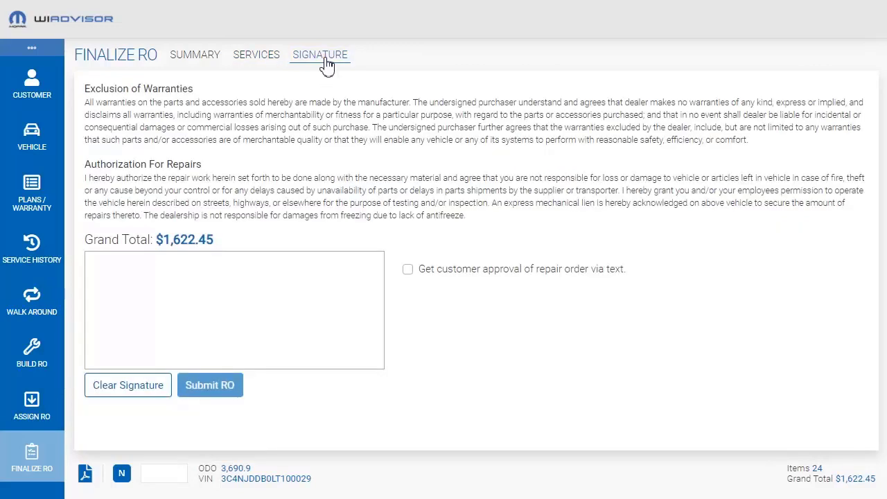
{"action": "left_click", "coordinate": [129, 288]}
{"action": "left_click_drag", "start_coordinate": [129, 290], "coordinate": [294, 282]}
{"action": "left_click", "coordinate": [327, 282]}
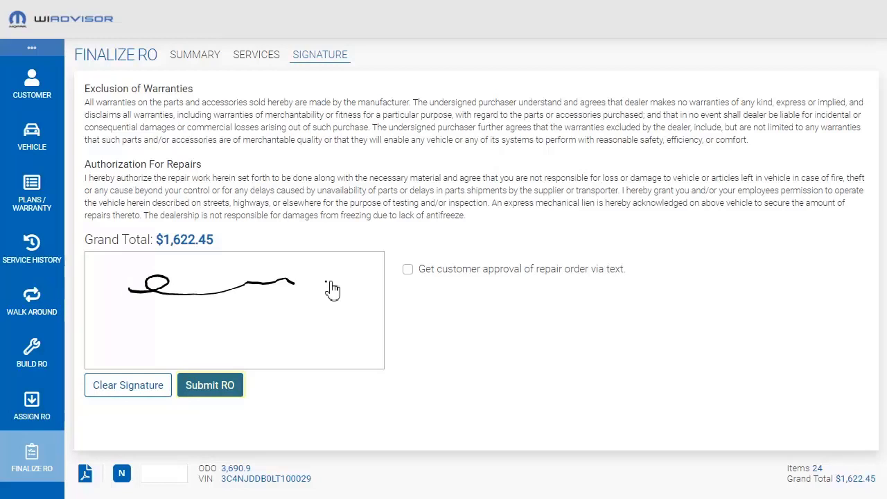
{"action": "left_click", "coordinate": [216, 387]}
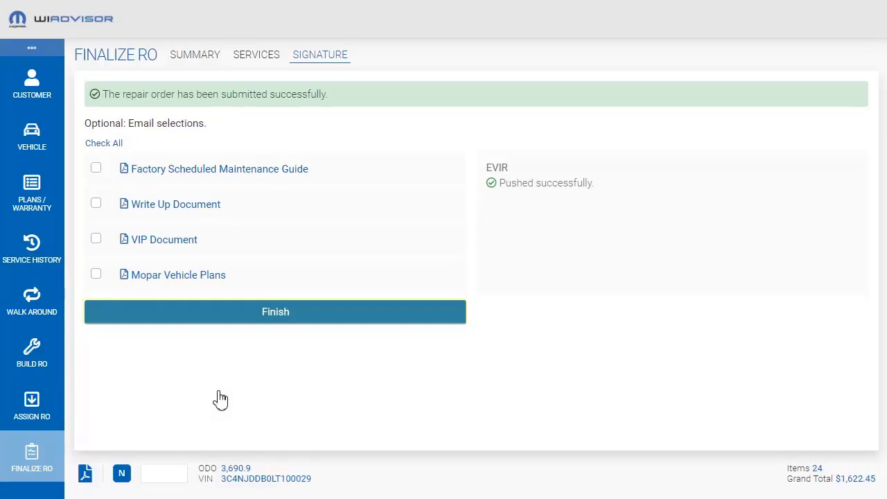
{"action": "left_click", "coordinate": [342, 311]}
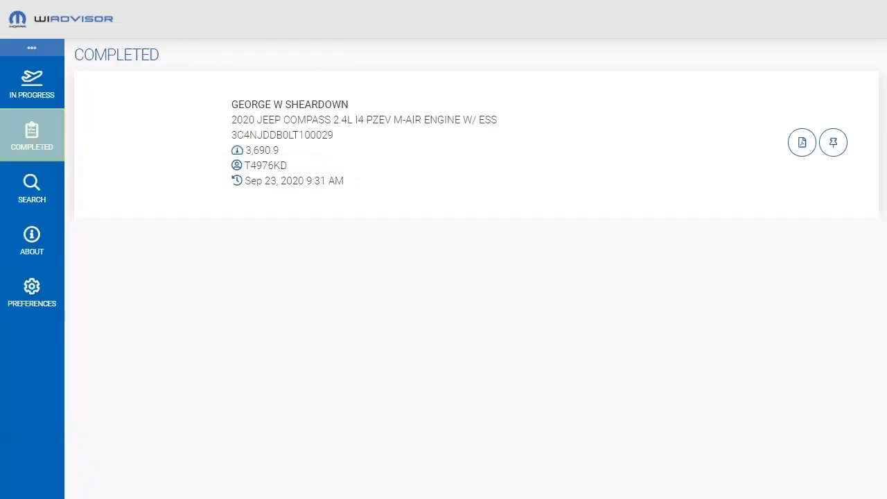